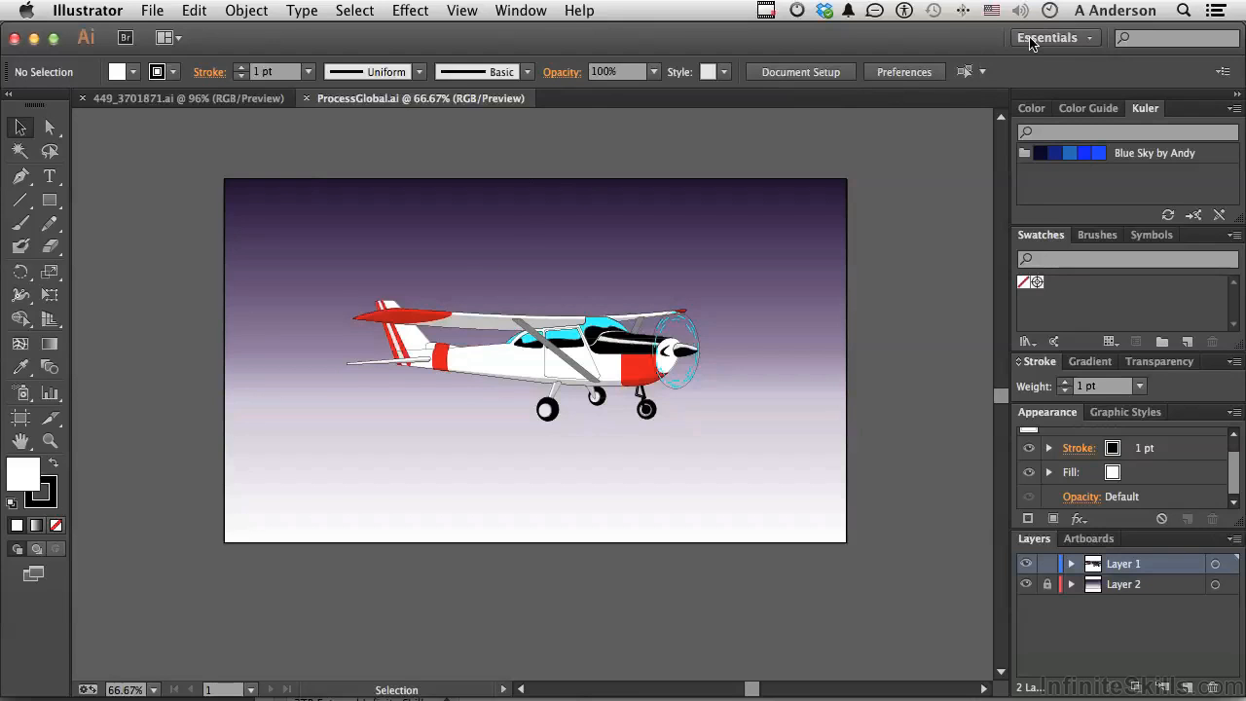
Step: Float the Swatches panel over the artwork and compare the swatches of 449_3701871.ai with those of ProcessGlobal.ai
{"action": "mouse_move", "coordinate": [1036, 242]}
{"action": "left_mouse_down"}
{"action": "mouse_move", "coordinate": [827, 205]}
{"action": "mouse_move", "coordinate": [763, 158]}
{"action": "left_mouse_up"}
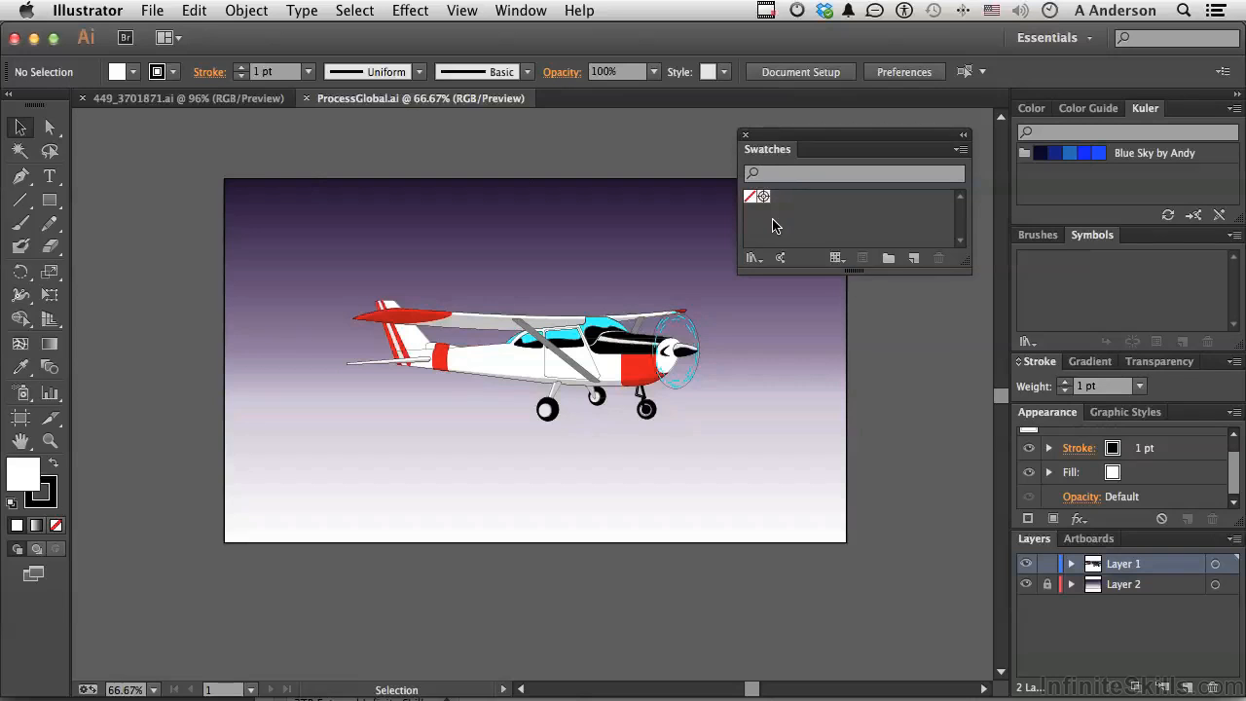
{"action": "left_click", "coordinate": [166, 98]}
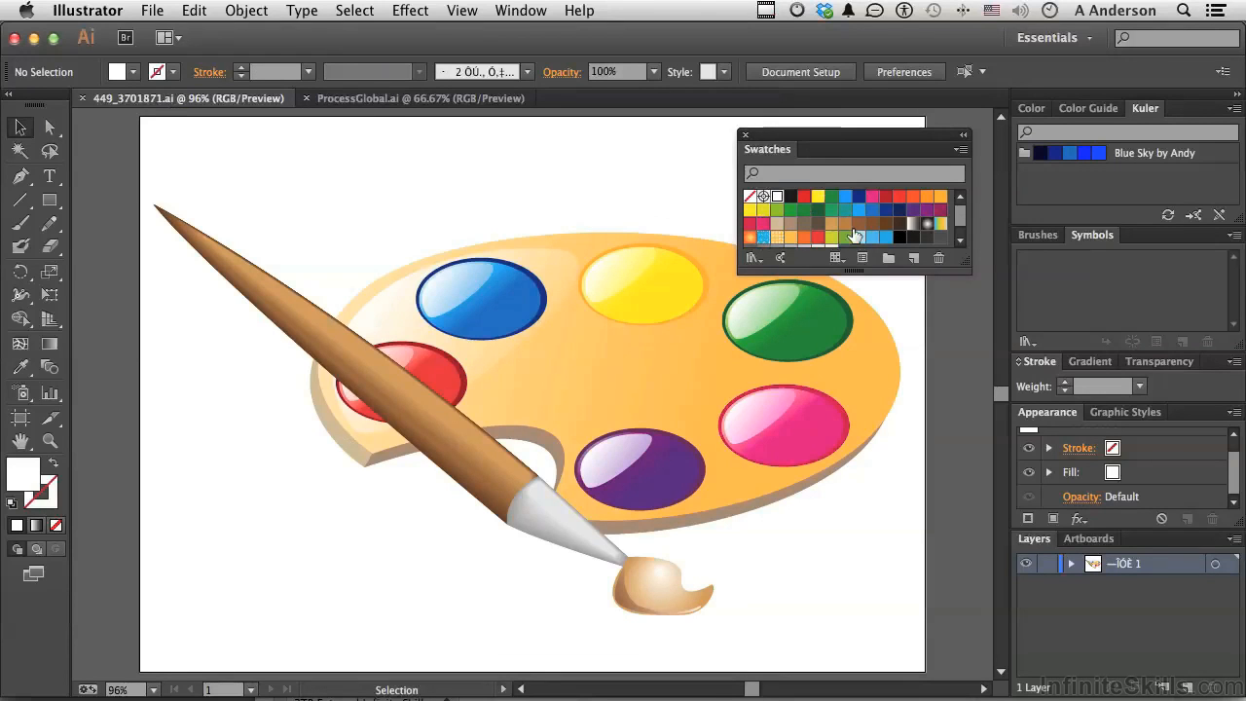
{"action": "left_click", "coordinate": [360, 102]}
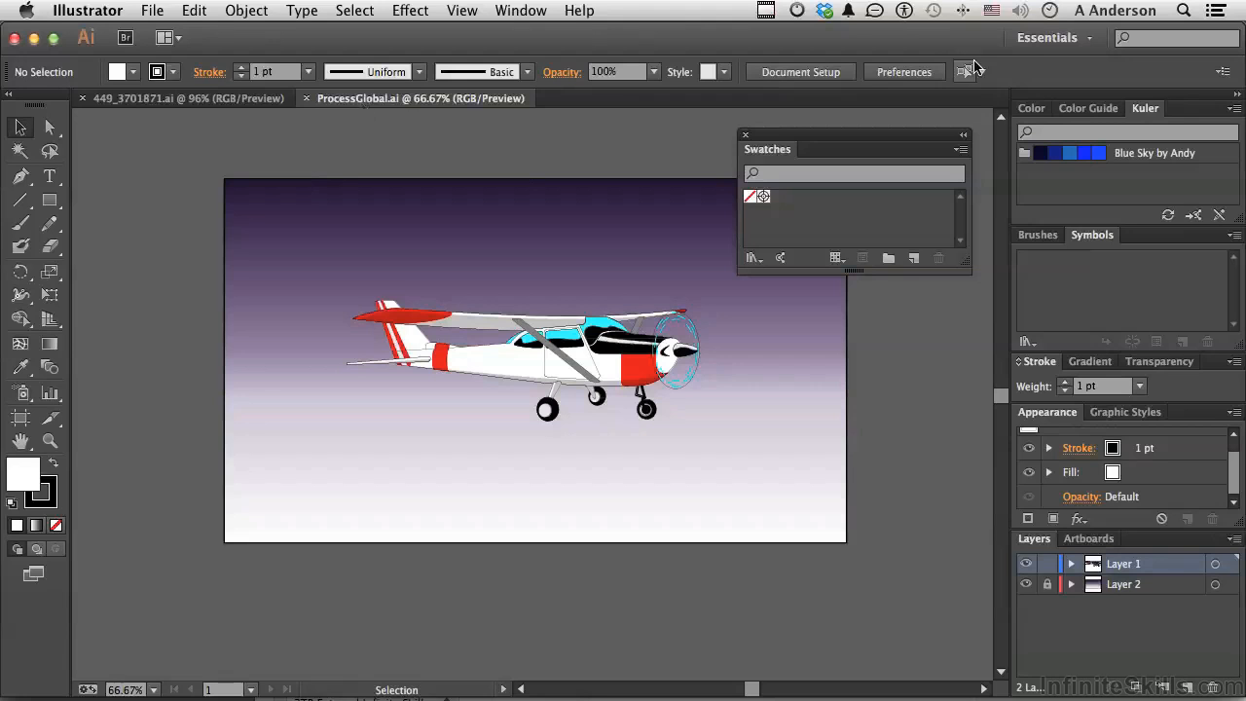
Step: Show the Color panel and move the whole airplane group slightly to the right on the artboard
{"action": "left_click", "coordinate": [1028, 109]}
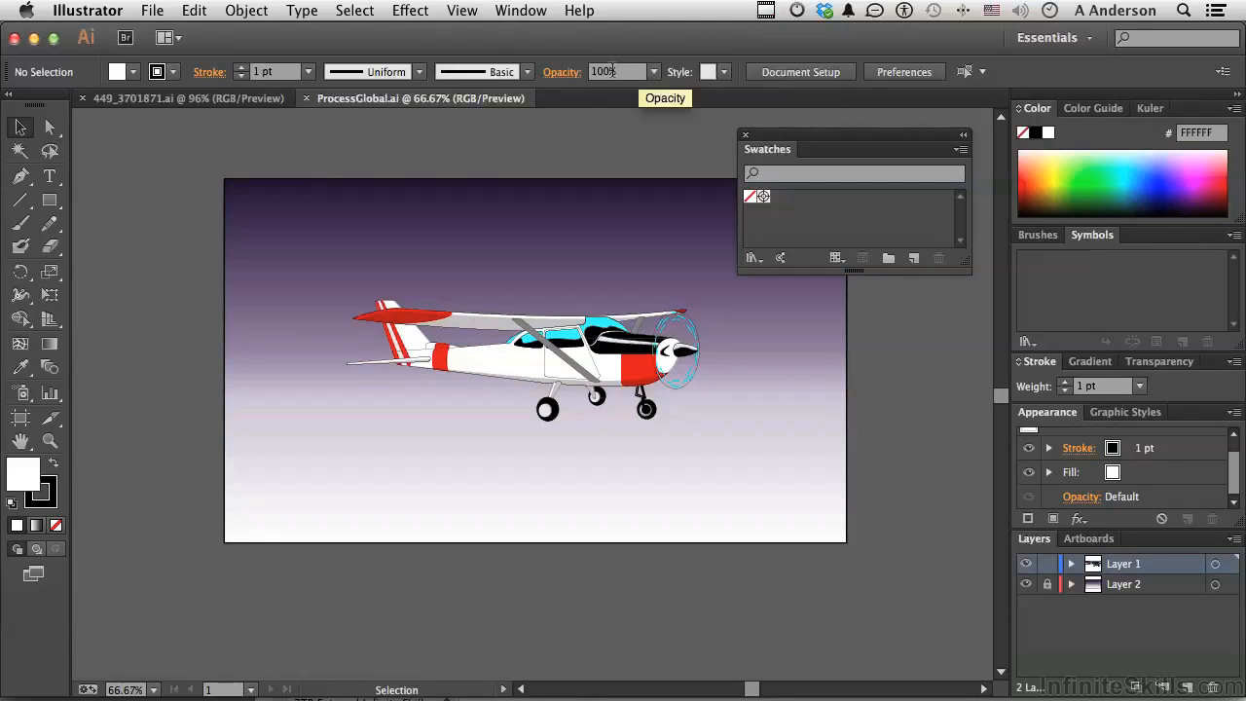
{"action": "left_click", "coordinate": [19, 127]}
{"action": "left_click", "coordinate": [530, 377]}
{"action": "left_click_drag", "start_coordinate": [530, 378], "coordinate": [534, 379]}
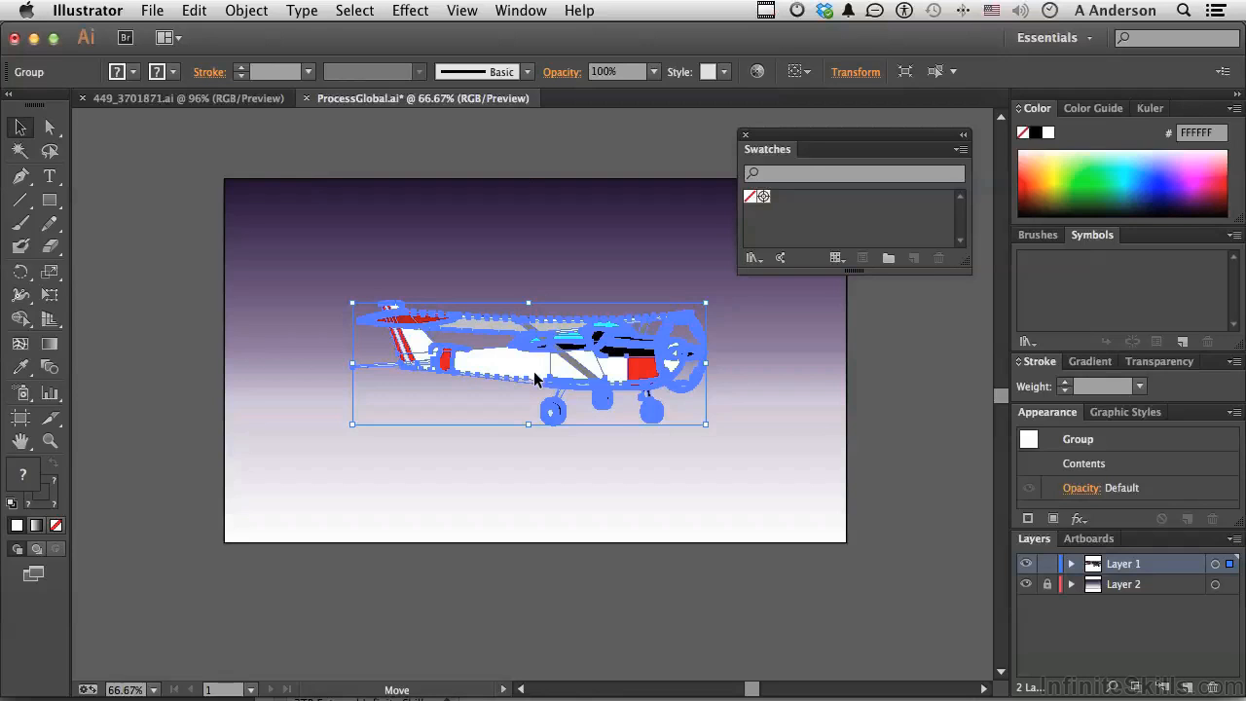
Step: Isolate the nested group inside the airplane and fill its white fuselage path with cyan 00F4F7
{"action": "left_click", "coordinate": [20, 130]}
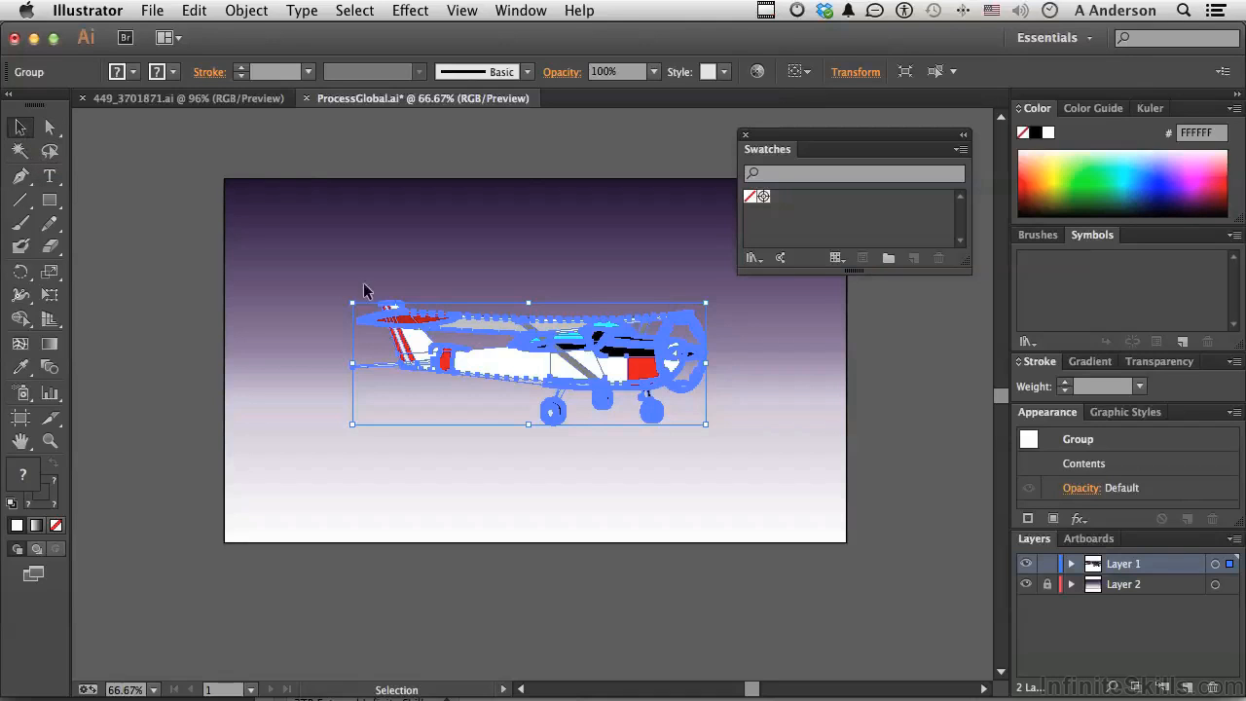
{"action": "double_click", "coordinate": [550, 371]}
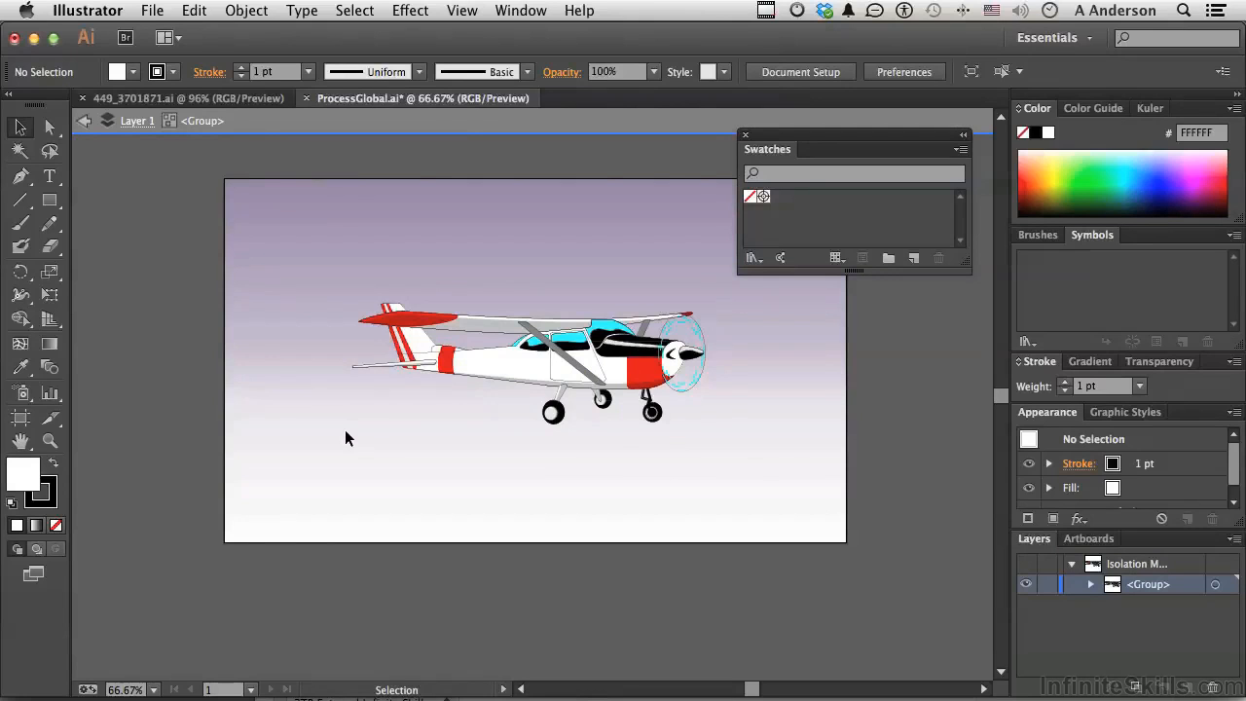
{"action": "double_click", "coordinate": [524, 361]}
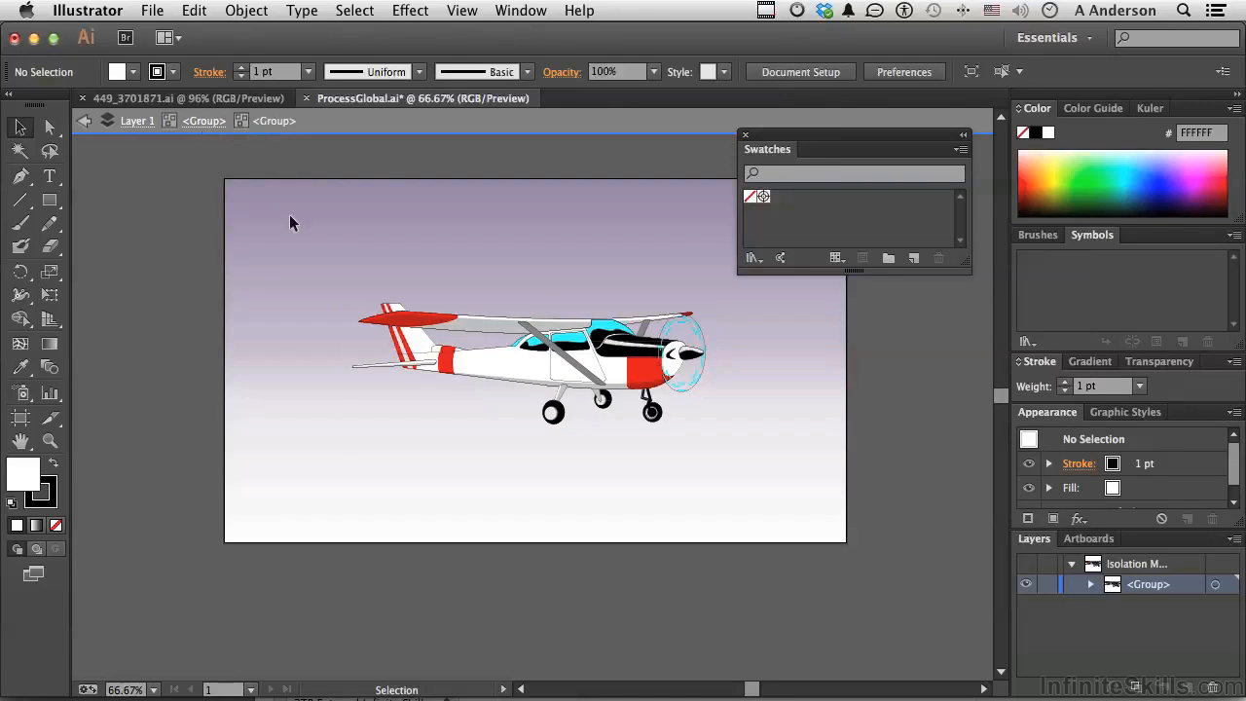
{"action": "left_click", "coordinate": [517, 366]}
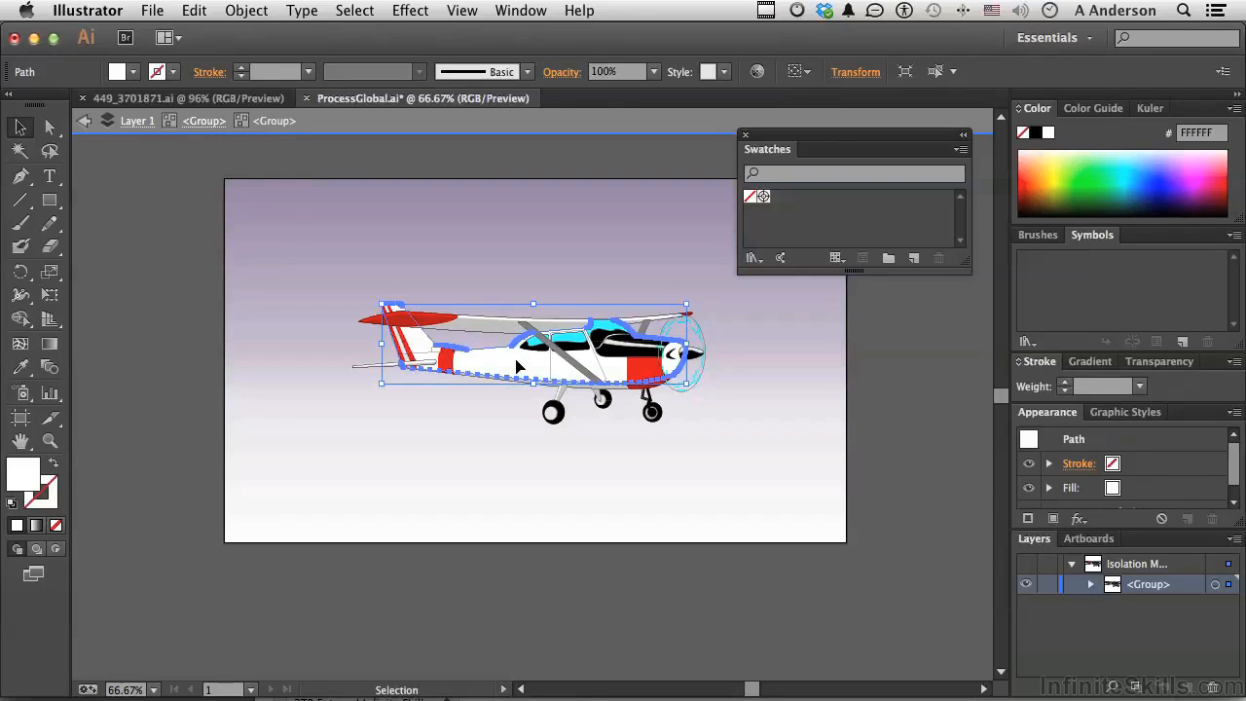
{"action": "left_click", "coordinate": [1103, 179]}
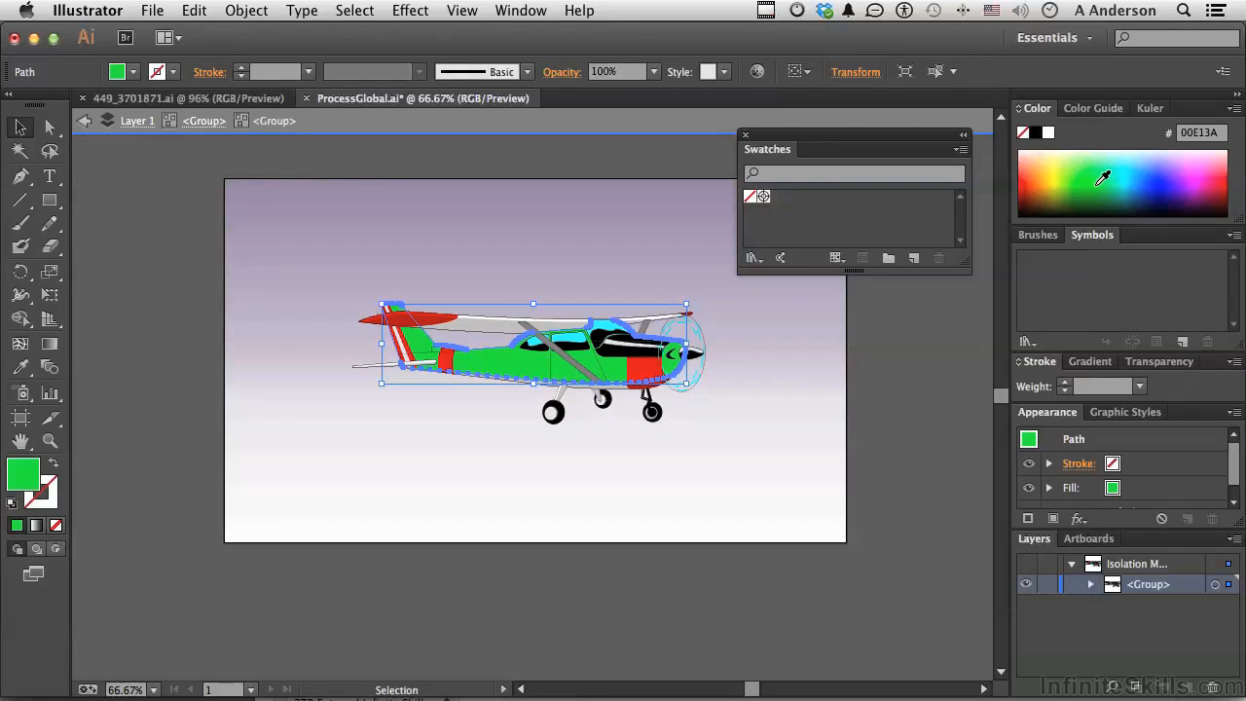
{"action": "left_click", "coordinate": [1129, 175]}
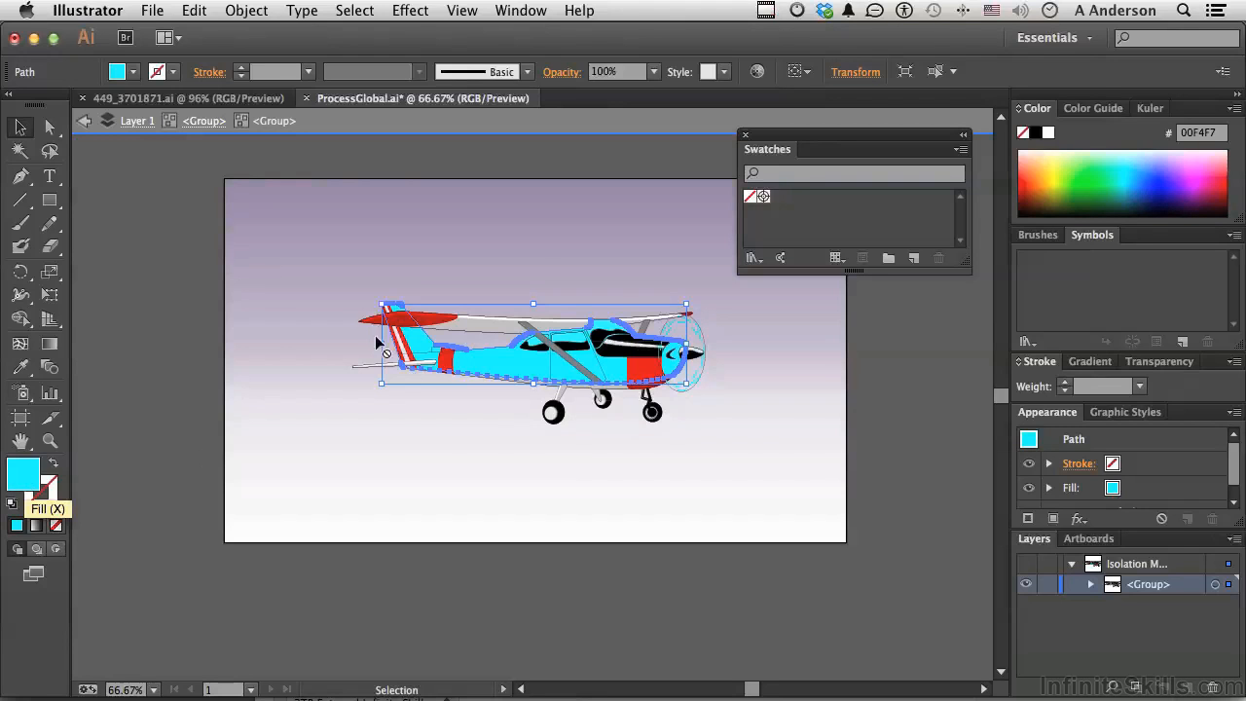
Step: Add the current cyan fill directly to the swatches without setting options, and undo the addition
{"action": "left_click_drag", "start_coordinate": [611, 238], "coordinate": [829, 212]}
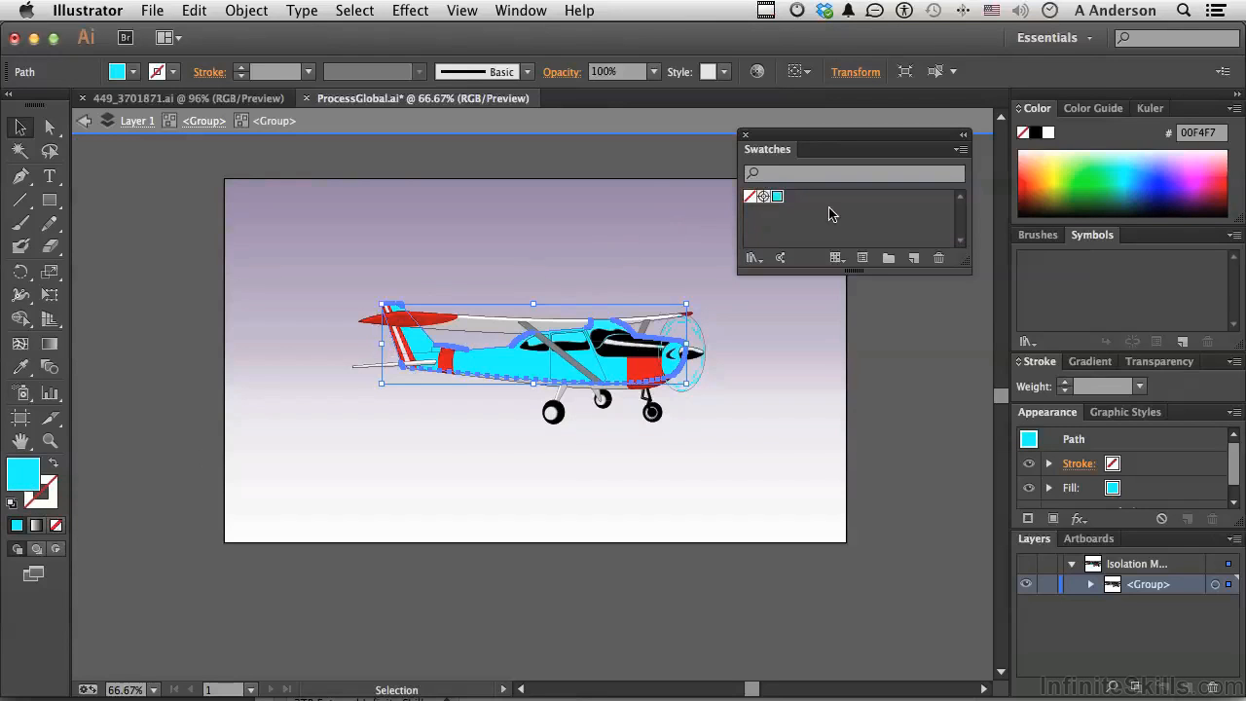
{"action": "key", "text": "super+z"}
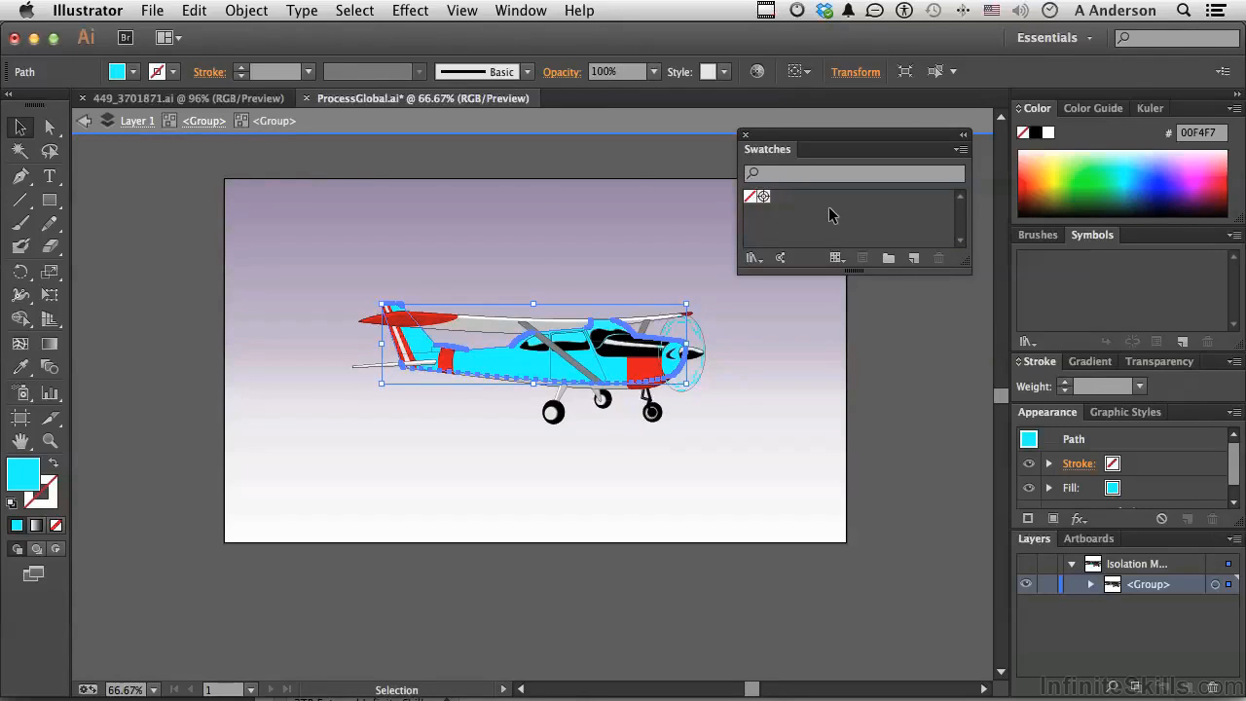
Step: Create a non-global RGB process swatch named Airplane Color from the fuselage fill, using the suggested in-gamut color R=103 G=202 B=219
{"action": "left_click", "coordinate": [913, 258]}
{"action": "left_click_drag", "start_coordinate": [759, 161], "coordinate": [942, 194]}
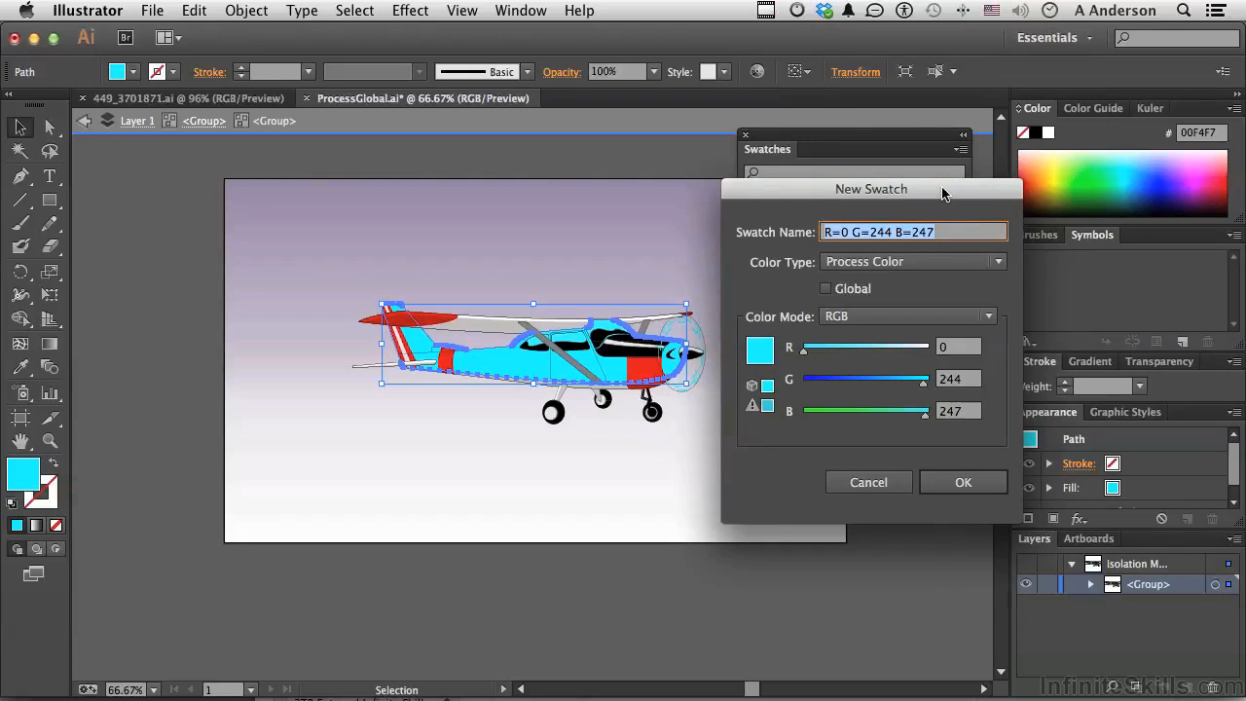
{"action": "left_click", "coordinate": [960, 268]}
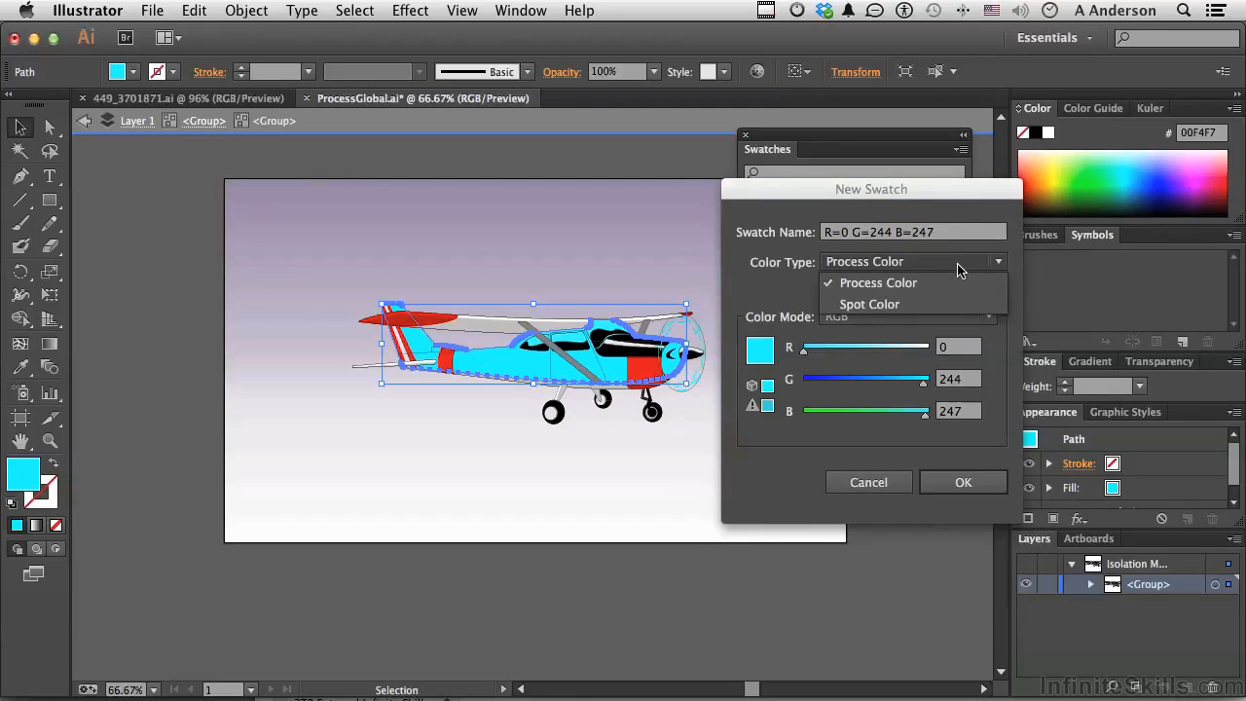
{"action": "left_click", "coordinate": [959, 268]}
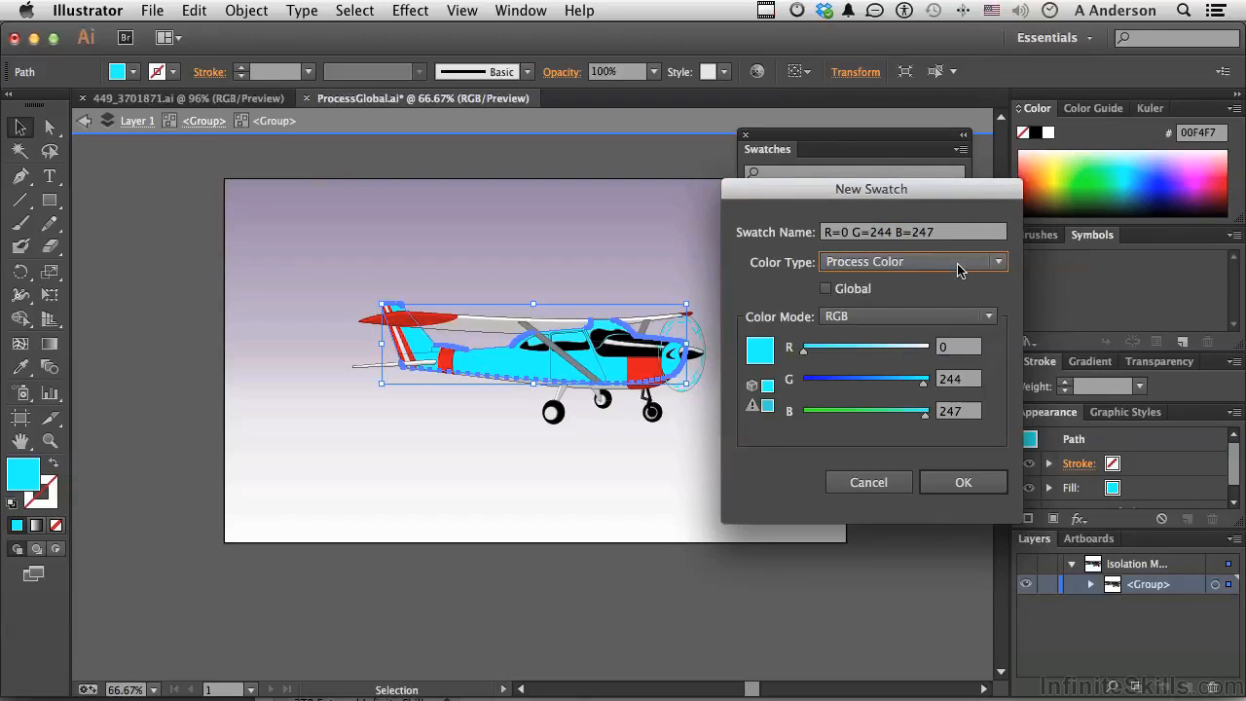
{"action": "left_click", "coordinate": [872, 321]}
{"action": "left_click", "coordinate": [873, 326]}
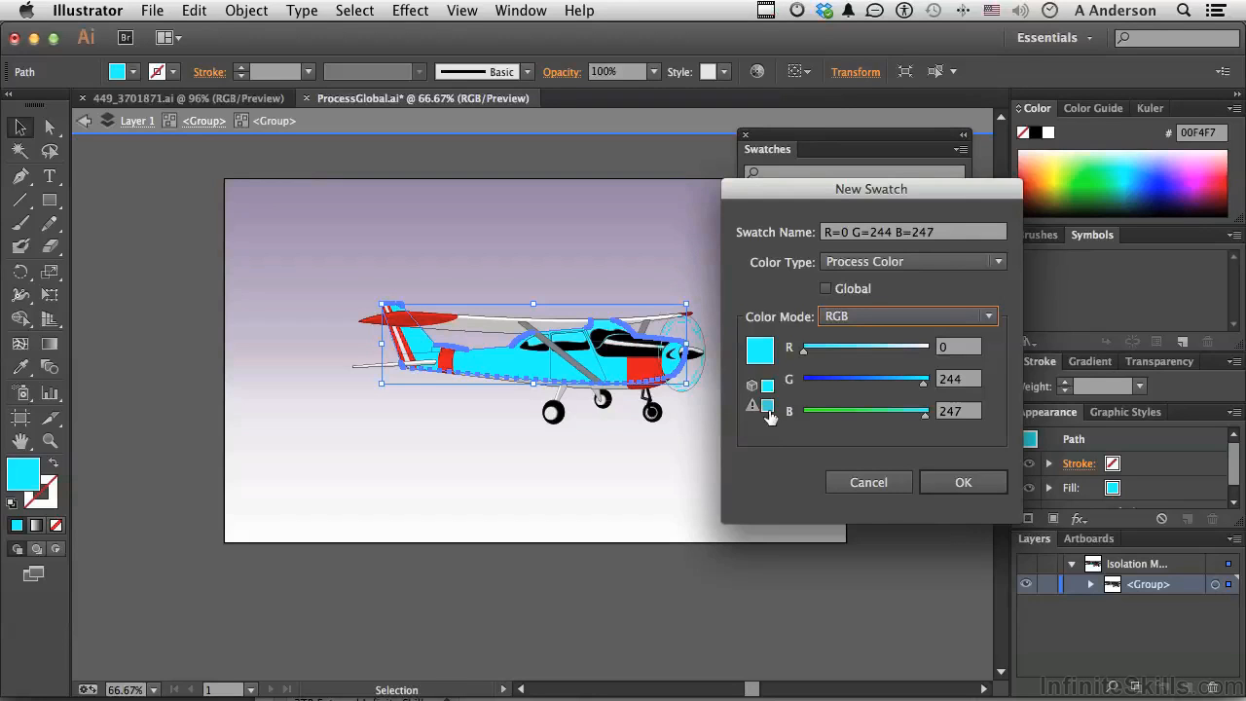
{"action": "left_click", "coordinate": [767, 407]}
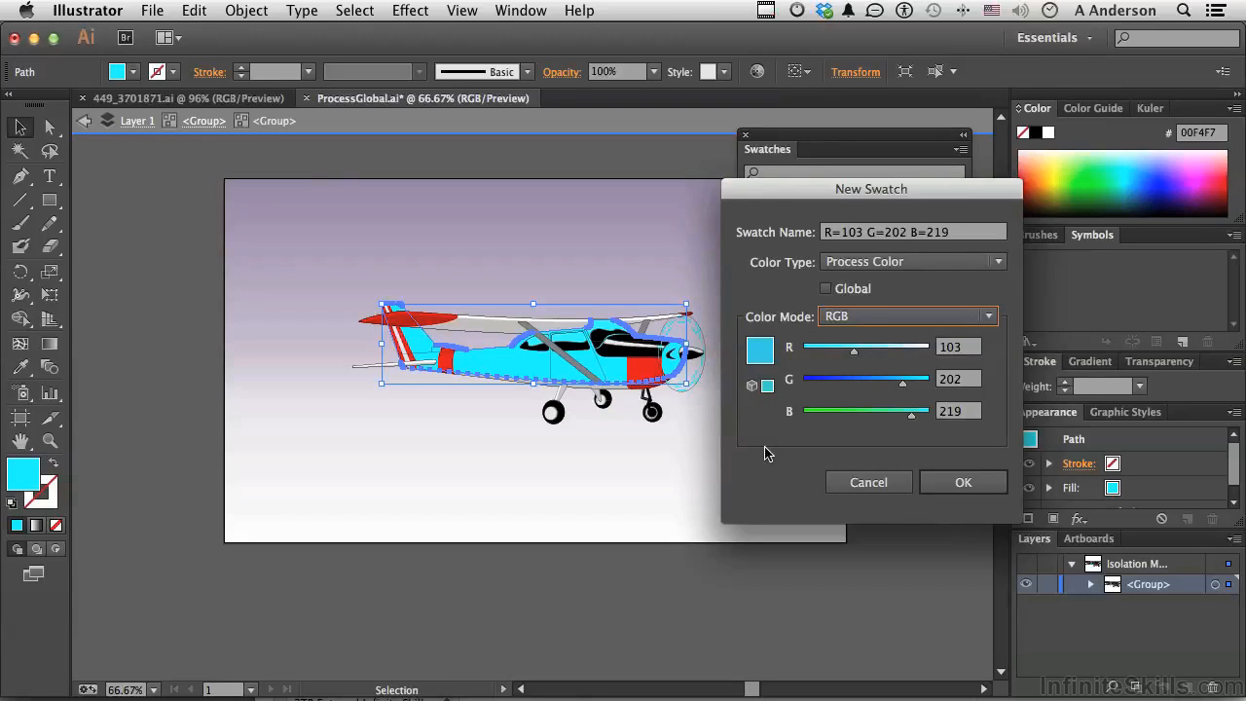
{"action": "left_click", "coordinate": [896, 239]}
{"action": "type", "text": "A"}
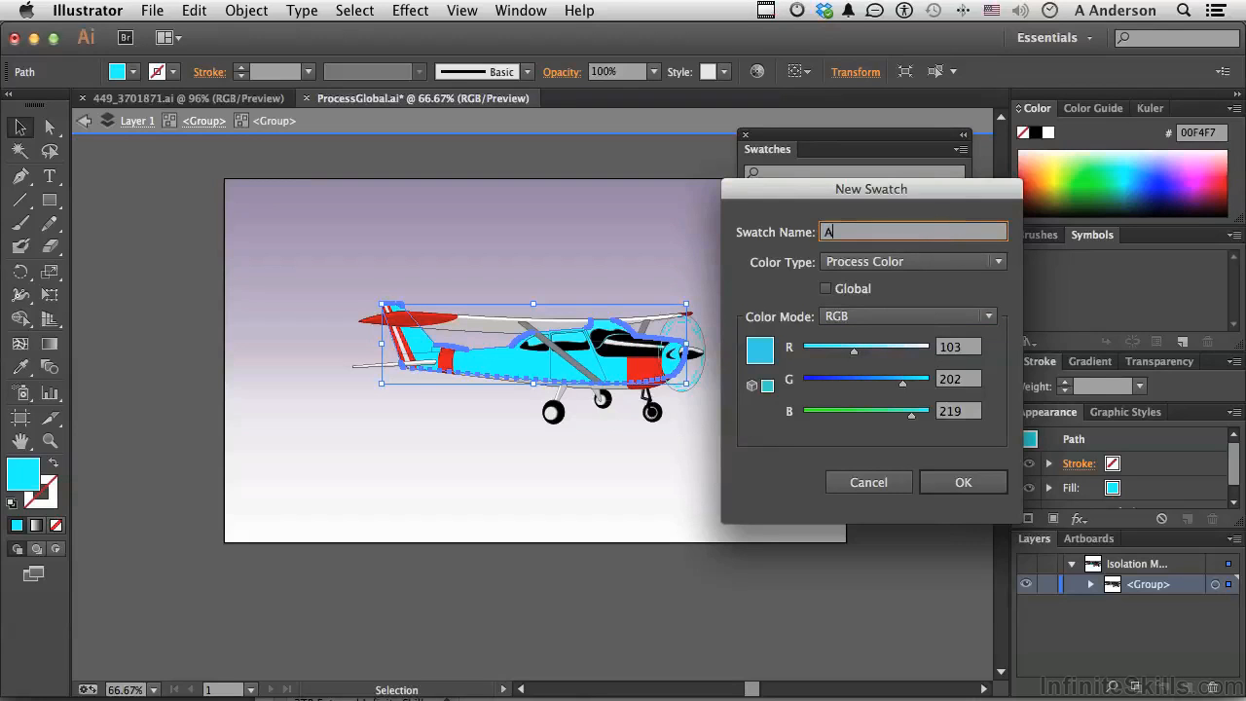
{"action": "type", "text": "irplane Color"}
{"action": "left_click", "coordinate": [957, 489]}
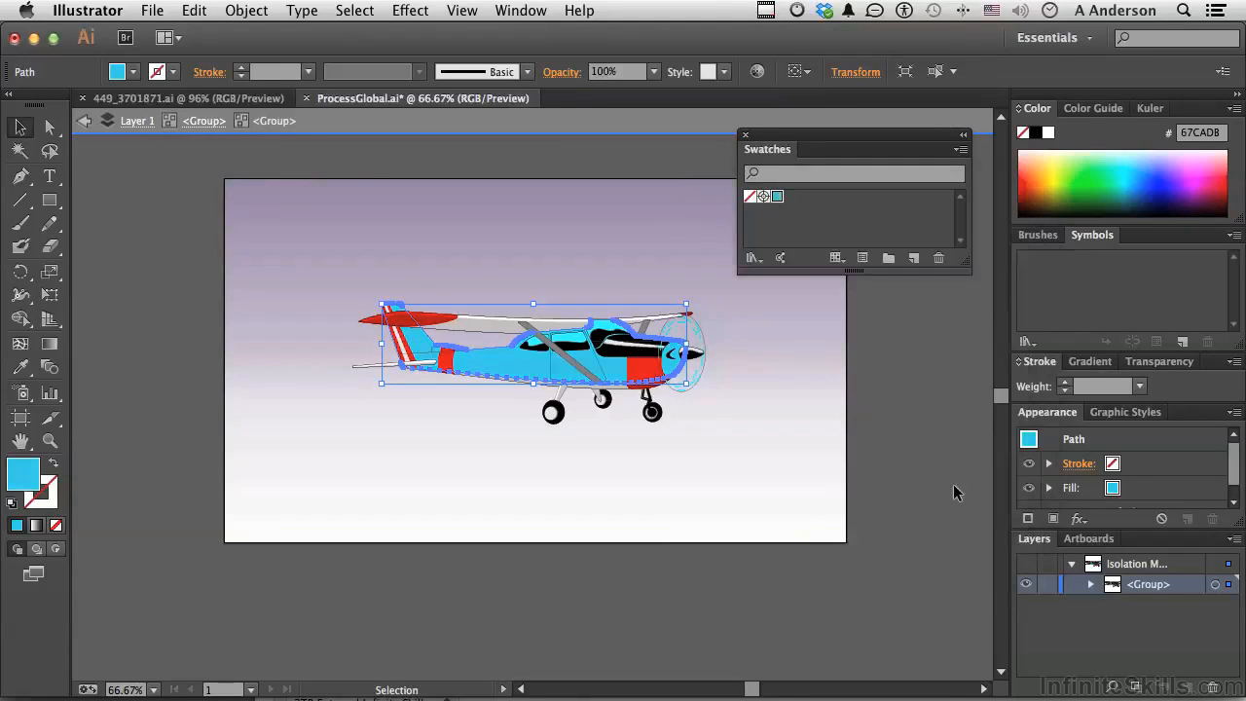
Step: Fill the airplane's gray wing path with the Airplane Color swatch, then exit isolation mode and clear the selection
{"action": "left_click", "coordinate": [490, 331]}
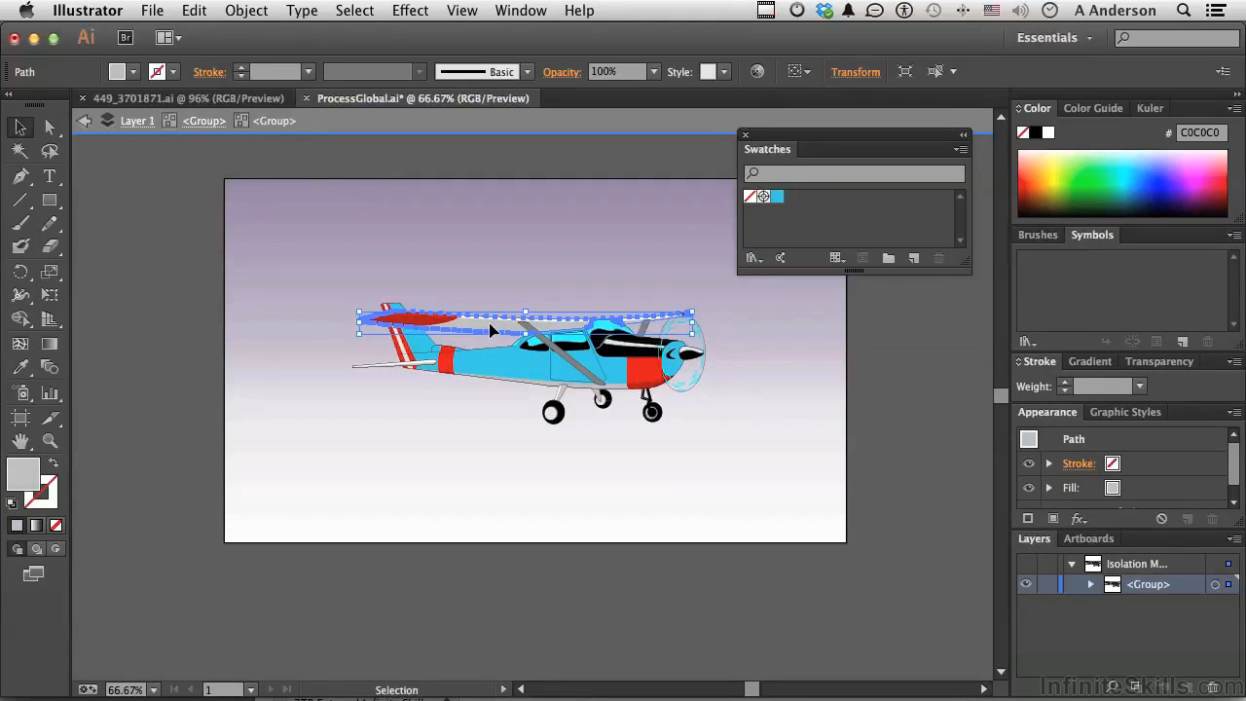
{"action": "left_click", "coordinate": [778, 199]}
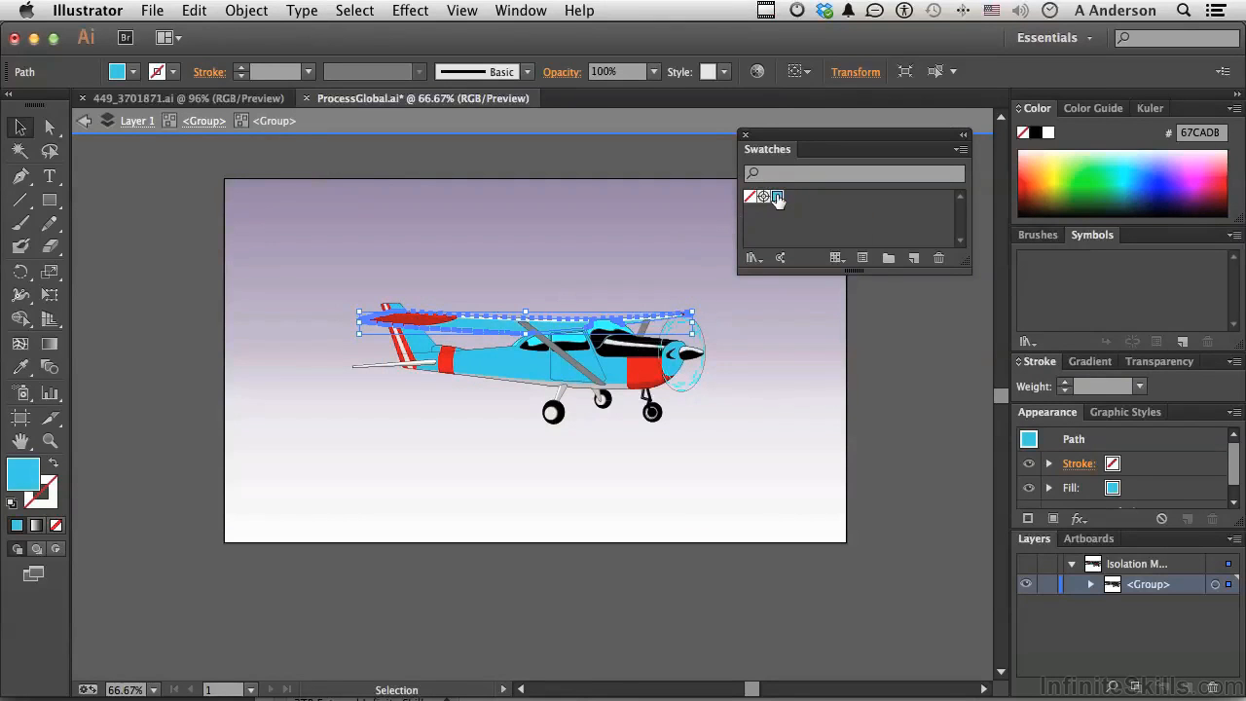
{"action": "left_click", "coordinate": [45, 500]}
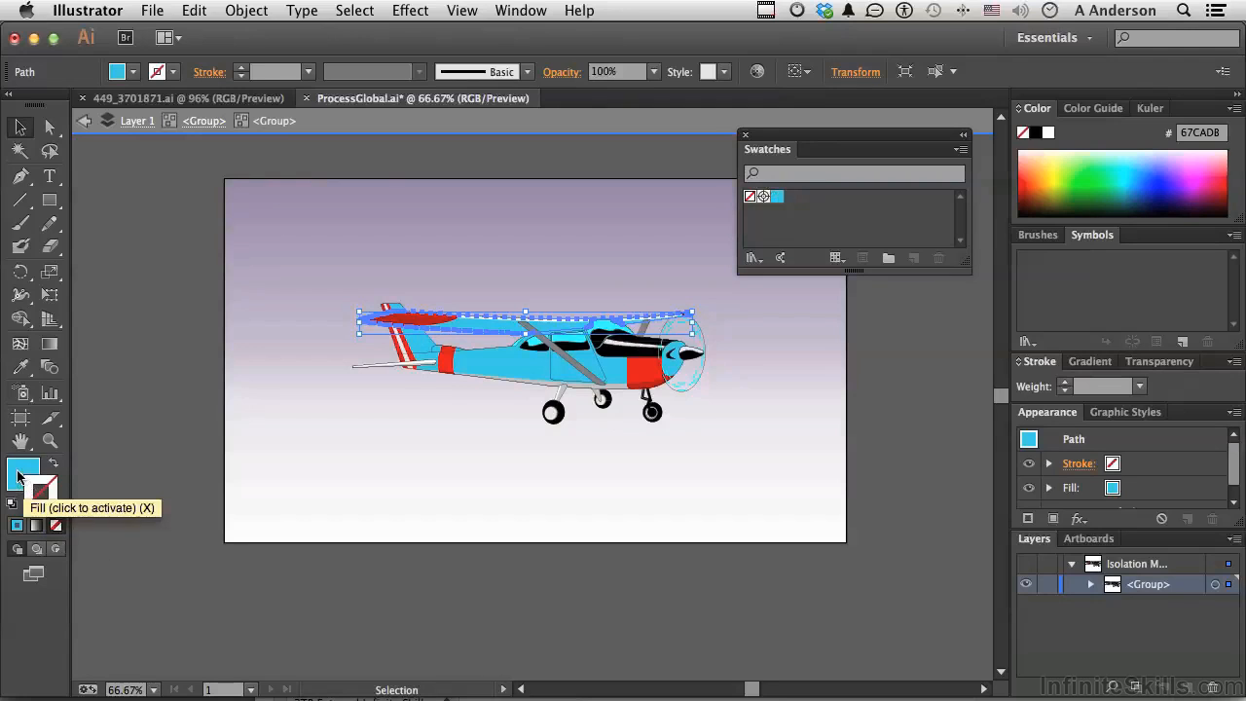
{"action": "left_click", "coordinate": [18, 477]}
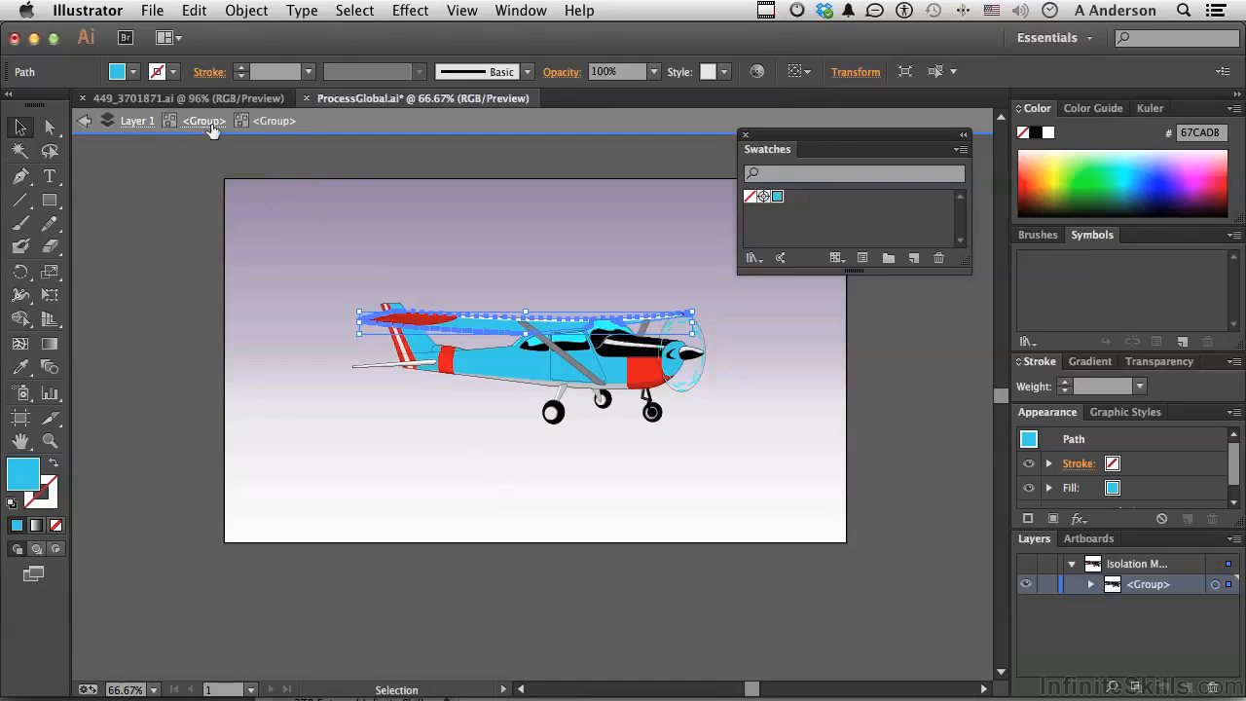
{"action": "double_click", "coordinate": [261, 237]}
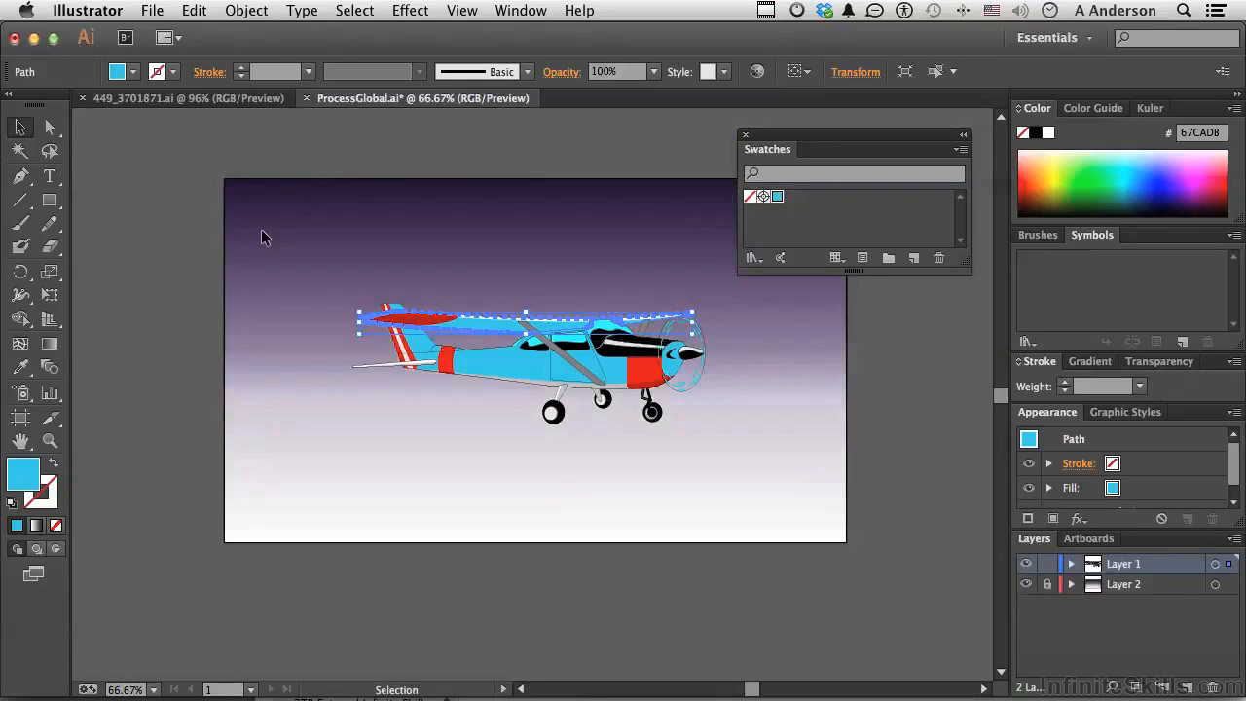
{"action": "left_click", "coordinate": [261, 237]}
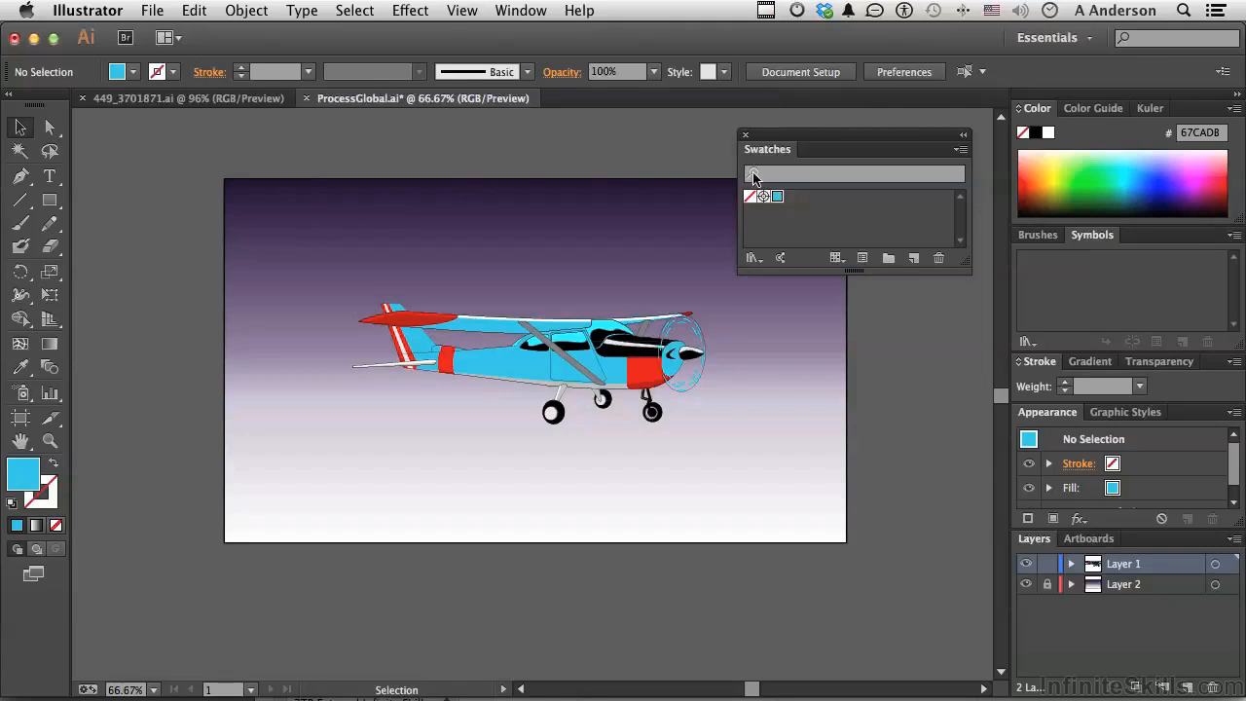
Step: Check the Airplane Color swatch's options without changing them, and delete the swatch, bypassing the confirmation
{"action": "double_click", "coordinate": [777, 197]}
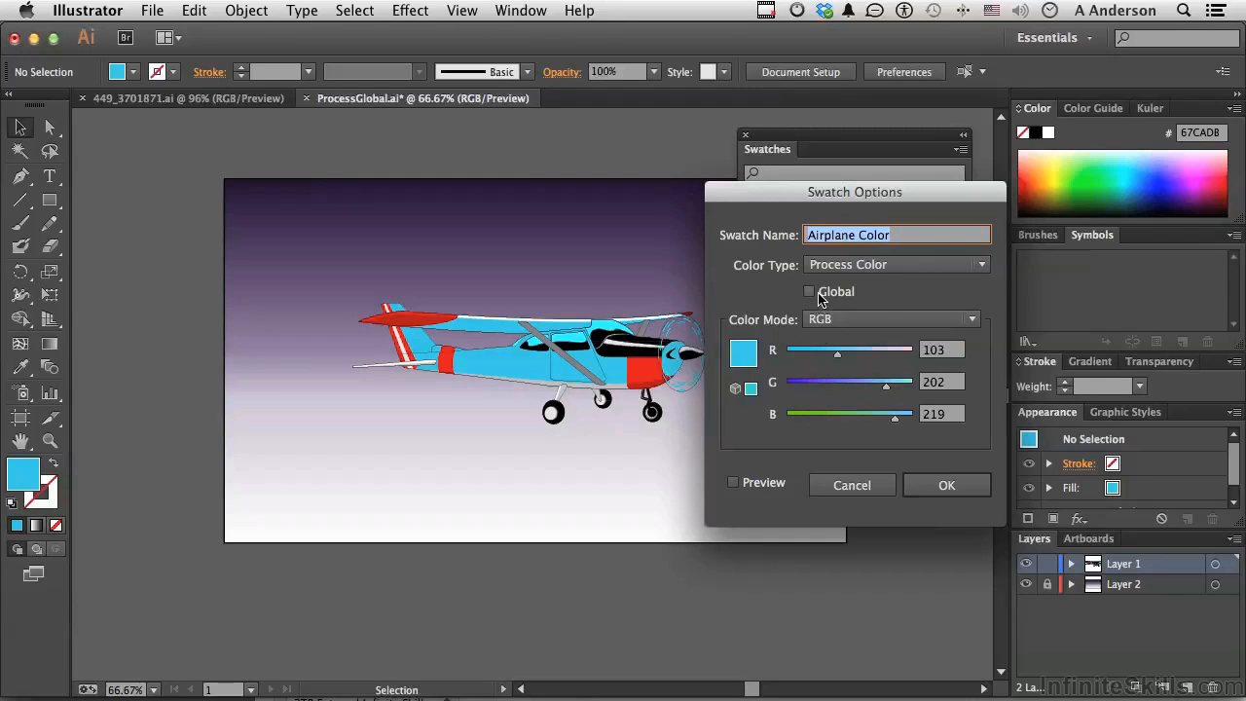
{"action": "left_click", "coordinate": [851, 486]}
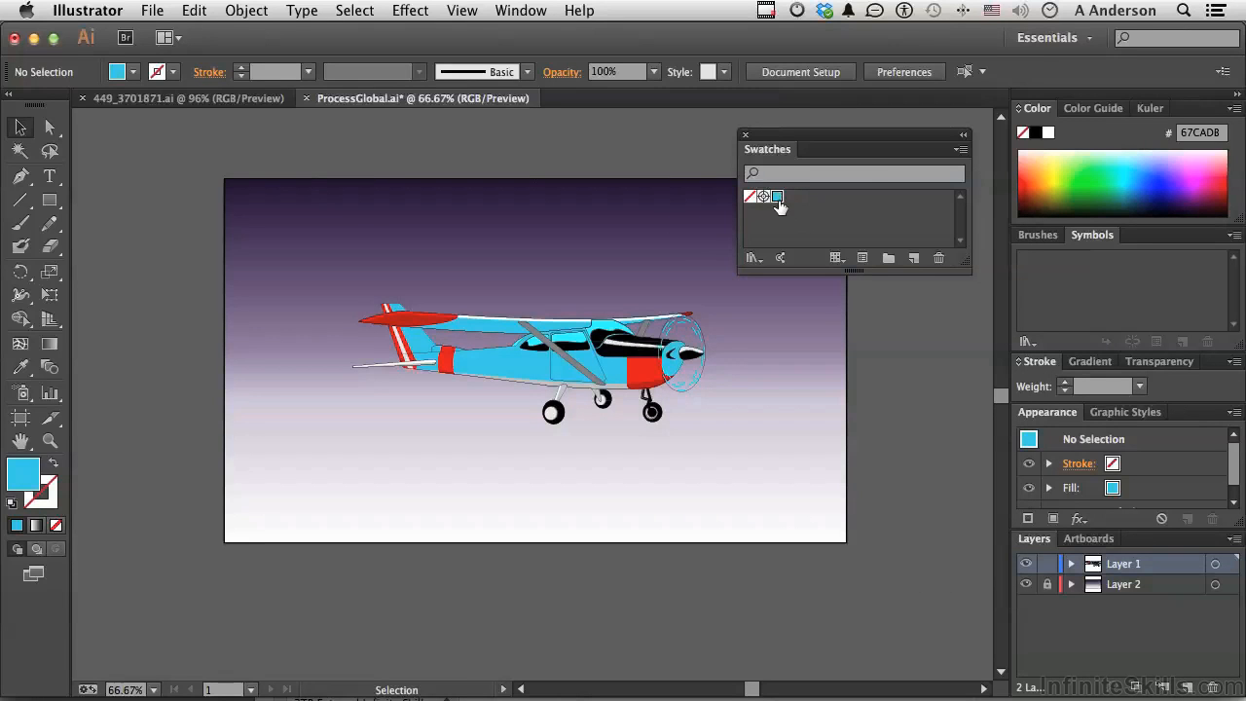
{"action": "left_click", "coordinate": [940, 259]}
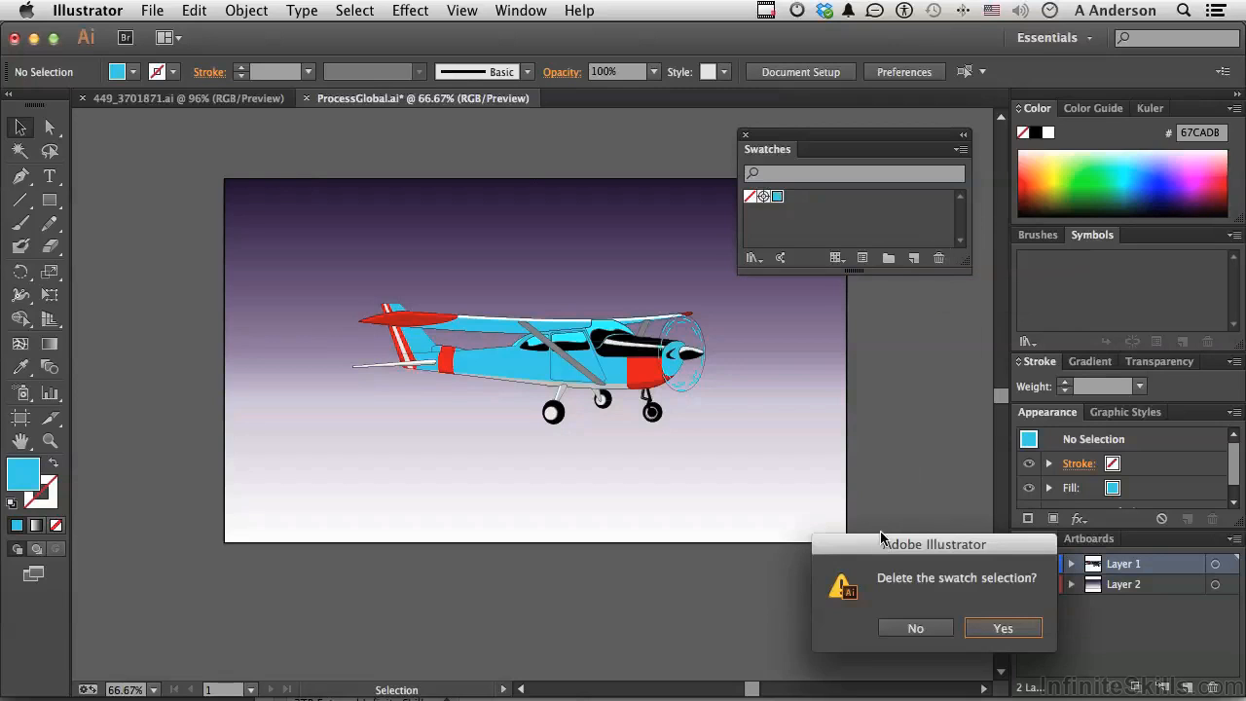
{"action": "left_click_drag", "start_coordinate": [874, 551], "coordinate": [830, 295]}
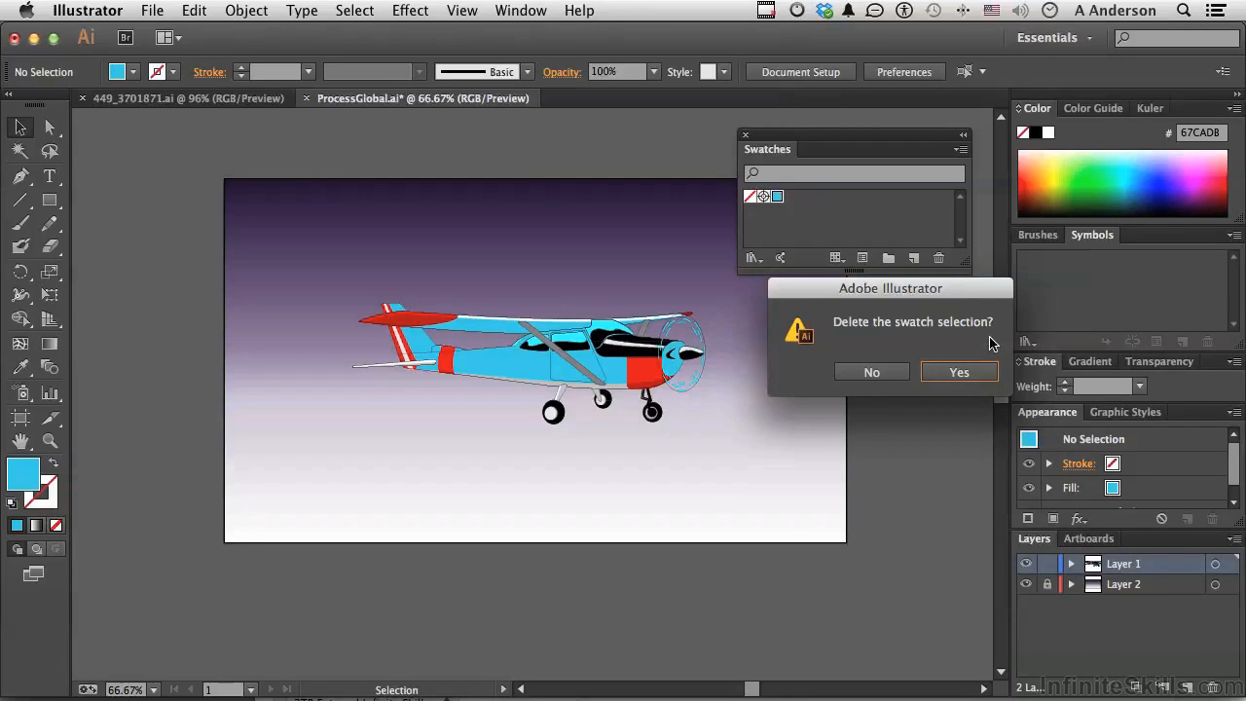
{"action": "left_click", "coordinate": [871, 372]}
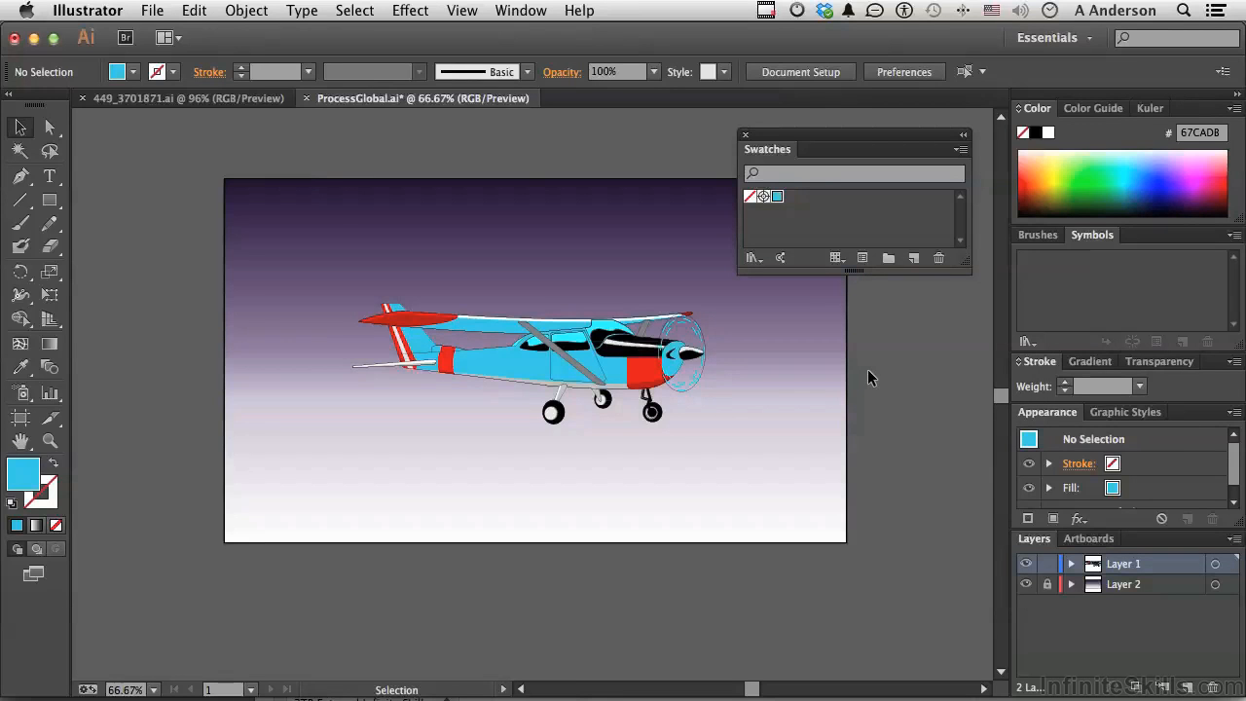
{"action": "left_click", "coordinate": [938, 258], "text": "alt"}
Step: Create a global RGB process swatch named Airplane Color with the values R=118 G=151 B=137
{"action": "left_click", "coordinate": [913, 258]}
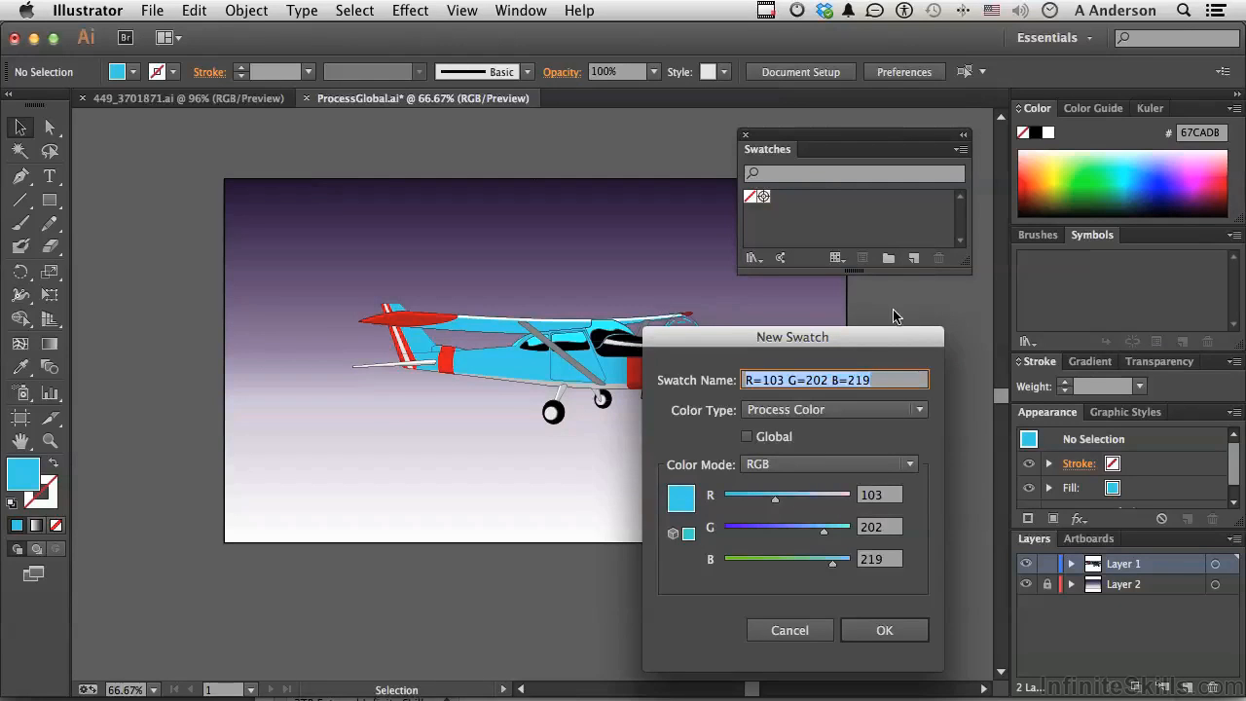
{"action": "left_click_drag", "start_coordinate": [888, 343], "coordinate": [941, 202]}
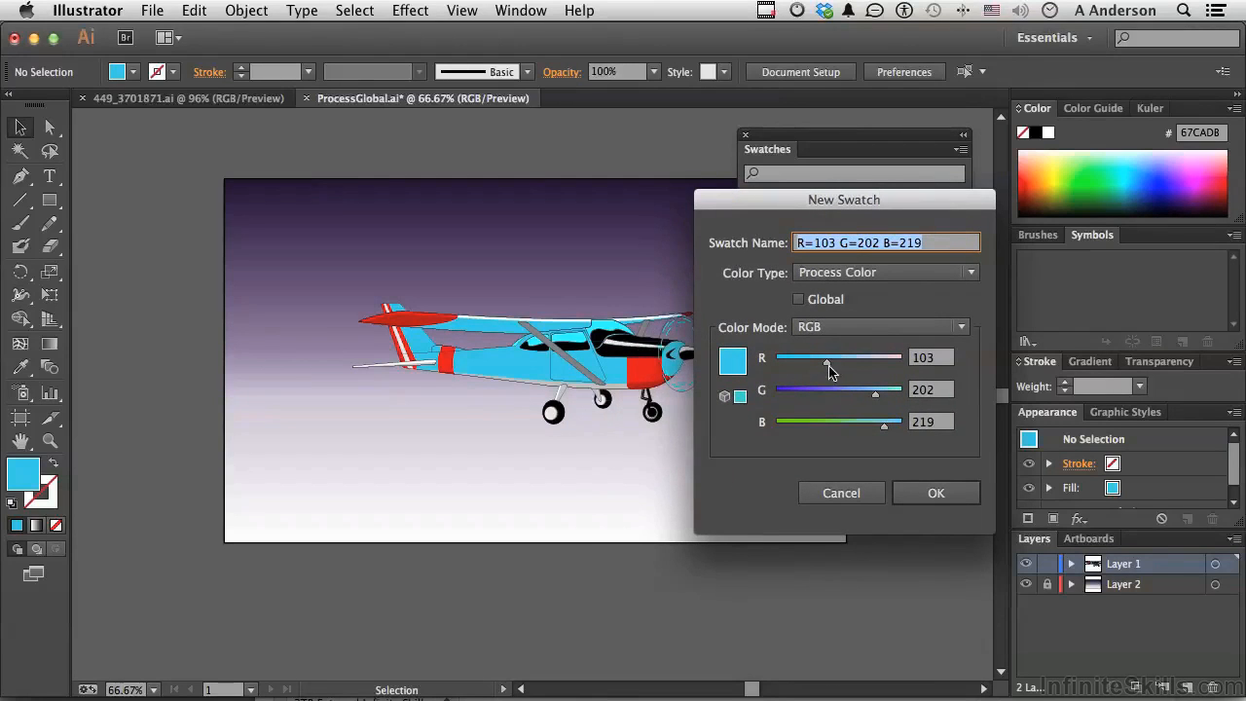
{"action": "left_click_drag", "start_coordinate": [826, 364], "coordinate": [808, 368]}
{"action": "left_click_drag", "start_coordinate": [873, 394], "coordinate": [845, 432]}
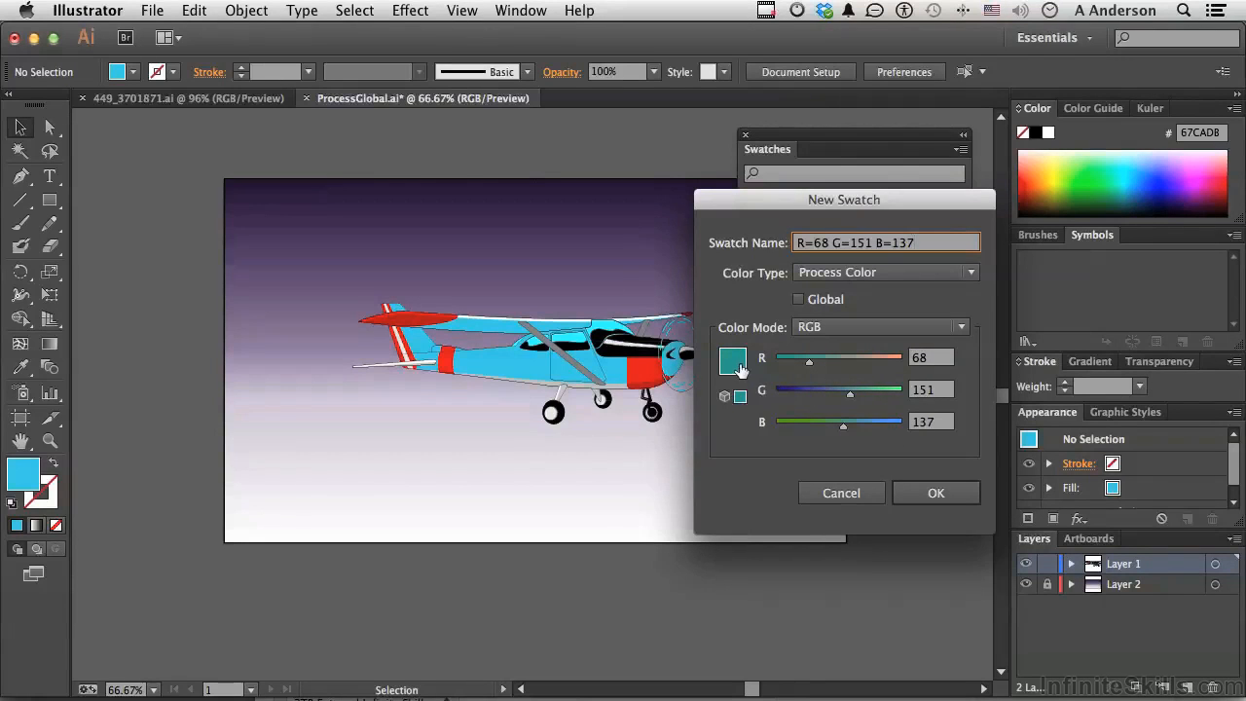
{"action": "left_click_drag", "start_coordinate": [811, 365], "coordinate": [837, 368]}
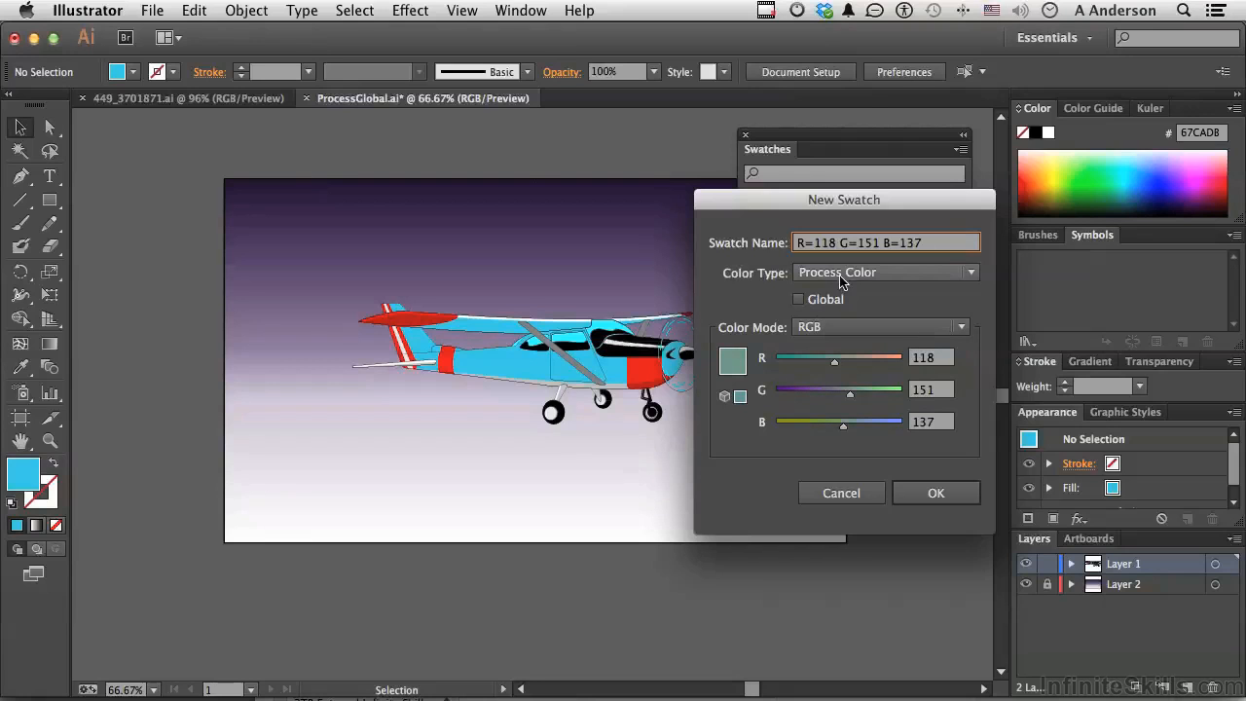
{"action": "left_click", "coordinate": [798, 299]}
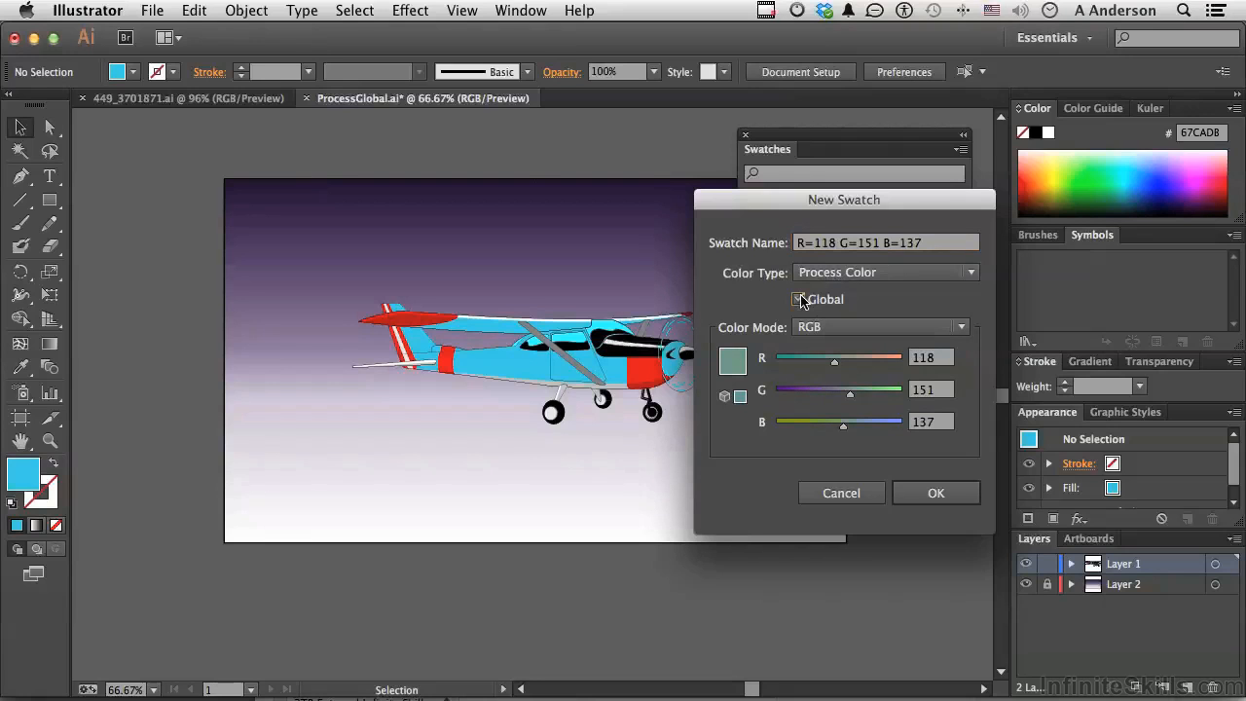
{"action": "left_click", "coordinate": [818, 241]}
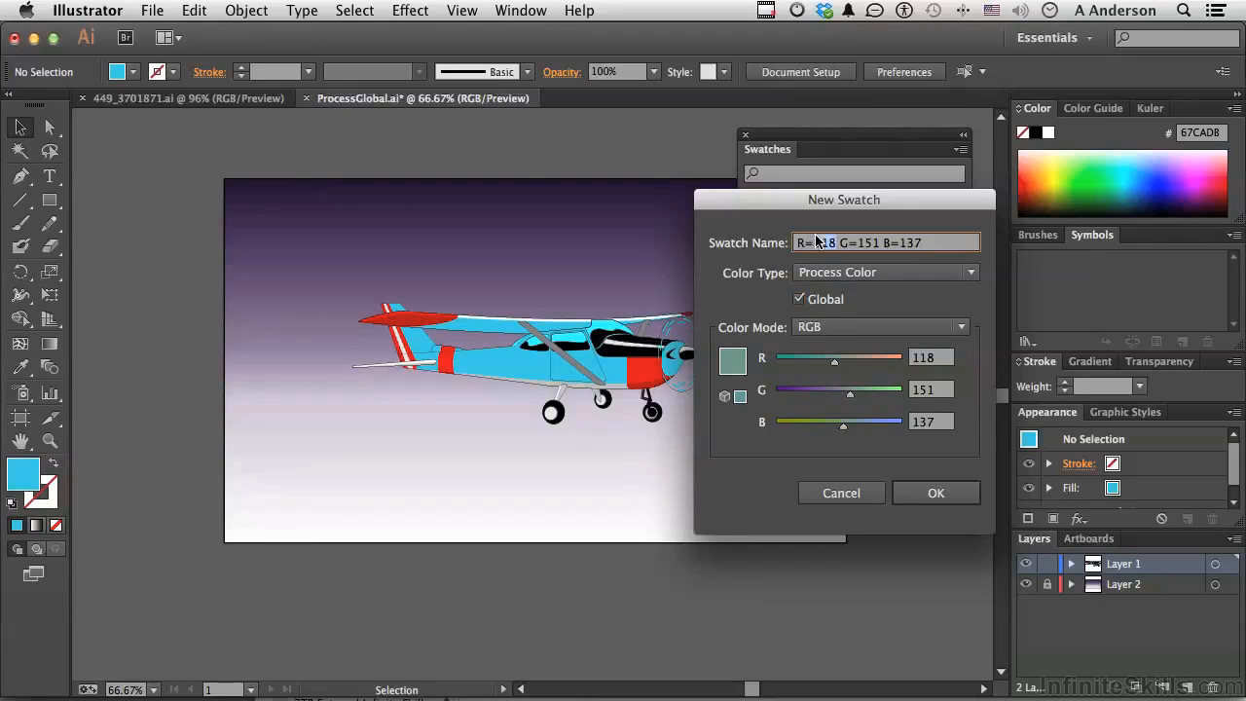
{"action": "type", "text": "Airplane Color"}
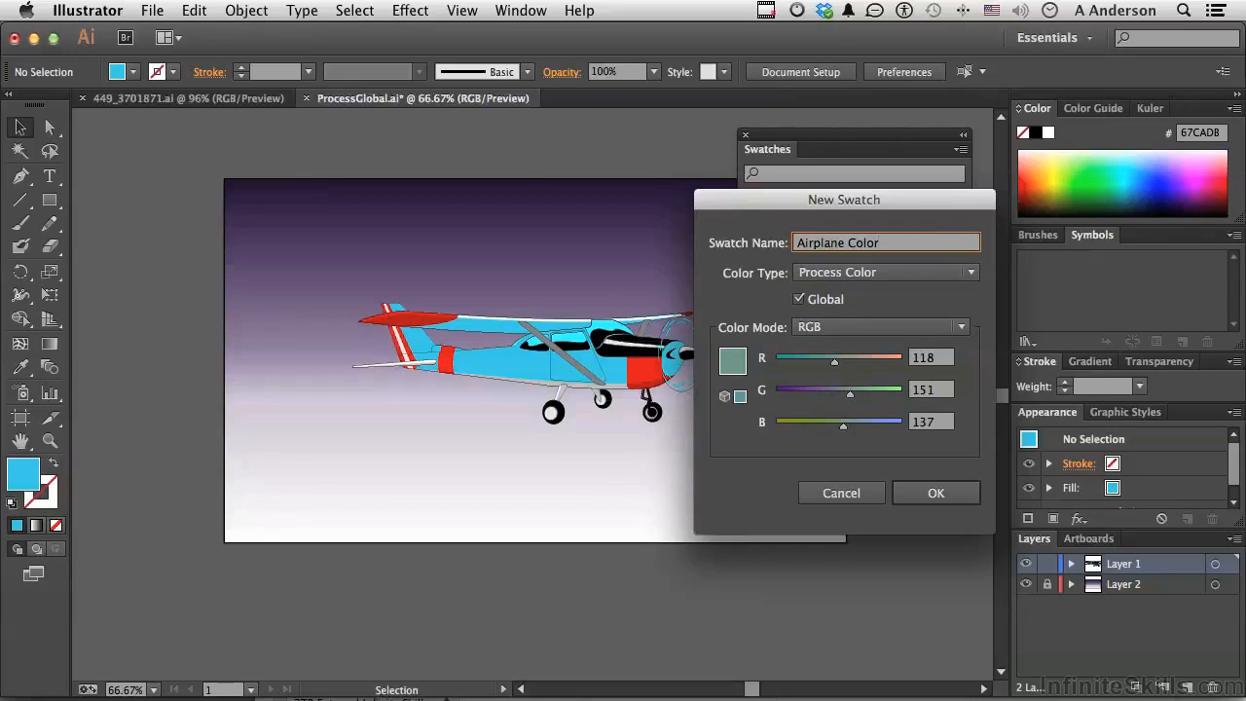
{"action": "left_click", "coordinate": [931, 494]}
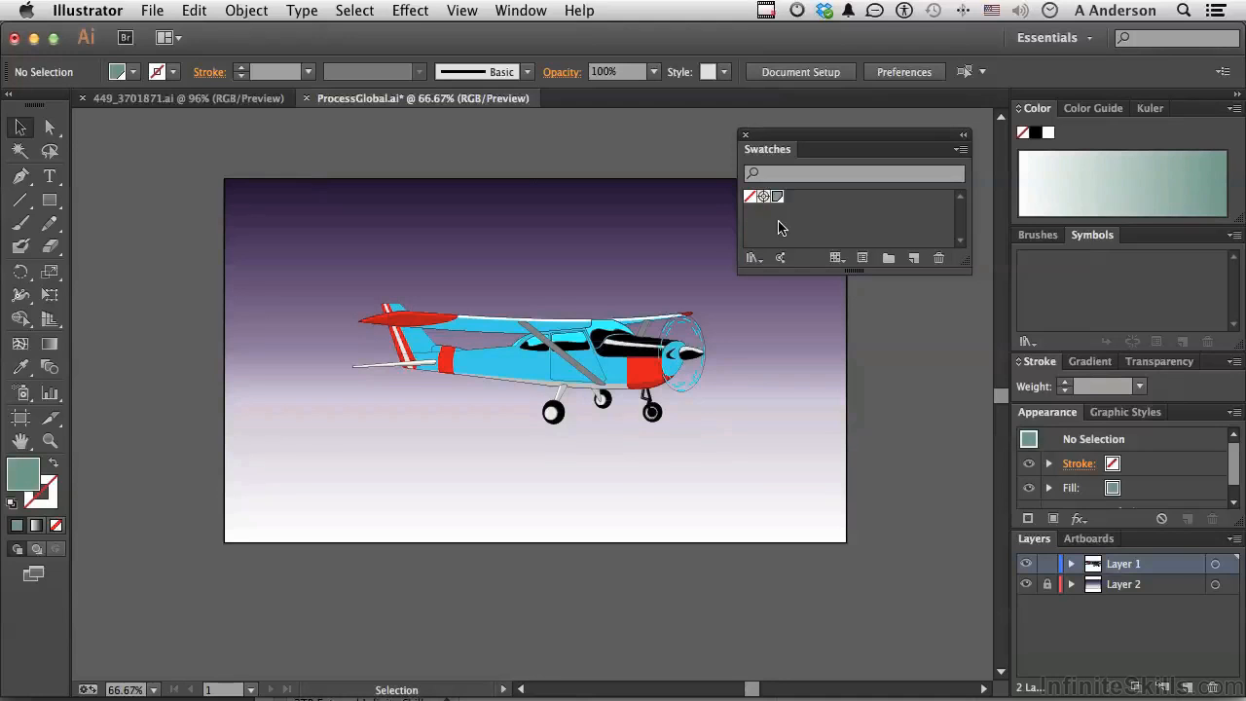
Step: Isolate the airplane group, fill the cyan fuselage and lower wing paths with the Airplane Color swatch, and clear the selection
{"action": "double_click", "coordinate": [535, 372]}
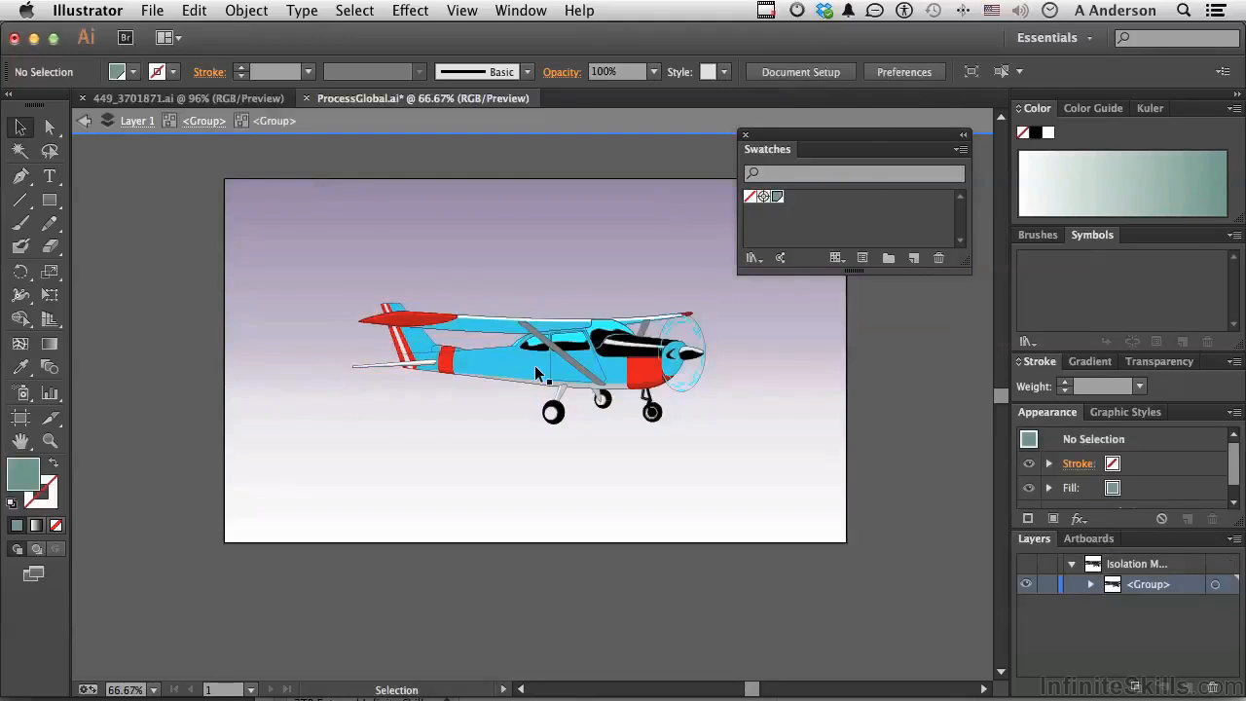
{"action": "left_click", "coordinate": [535, 372]}
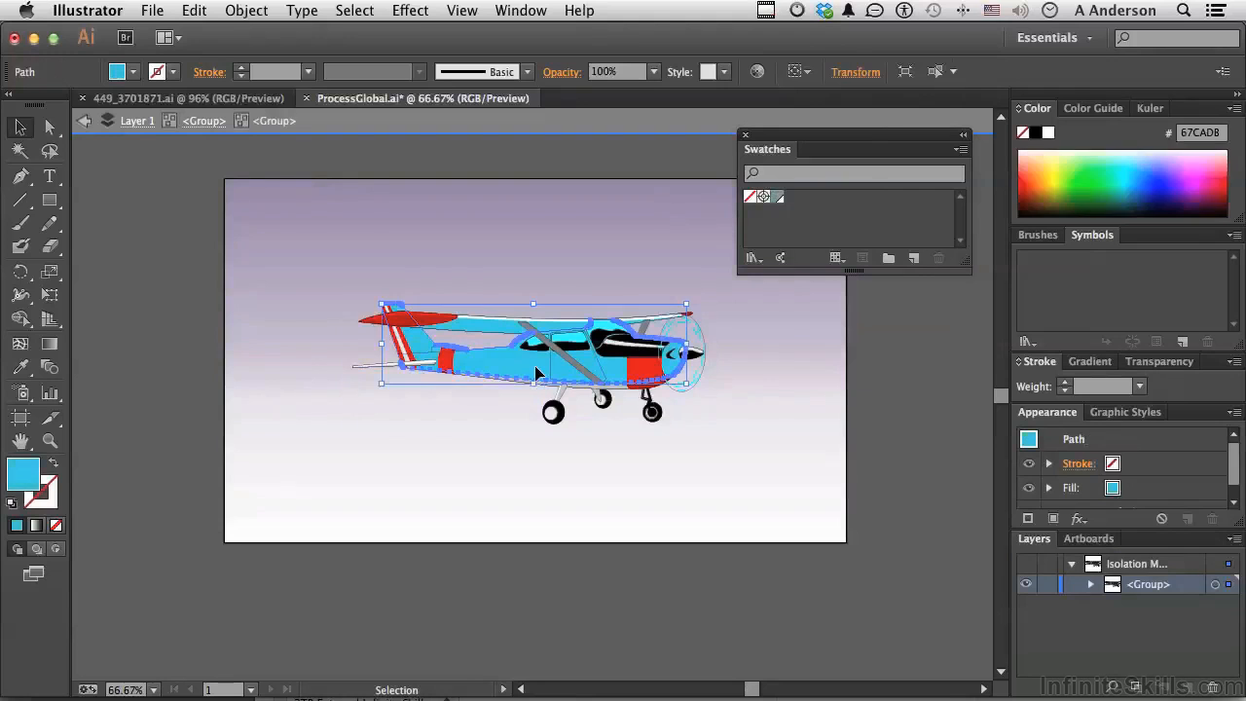
{"action": "left_click", "coordinate": [776, 197]}
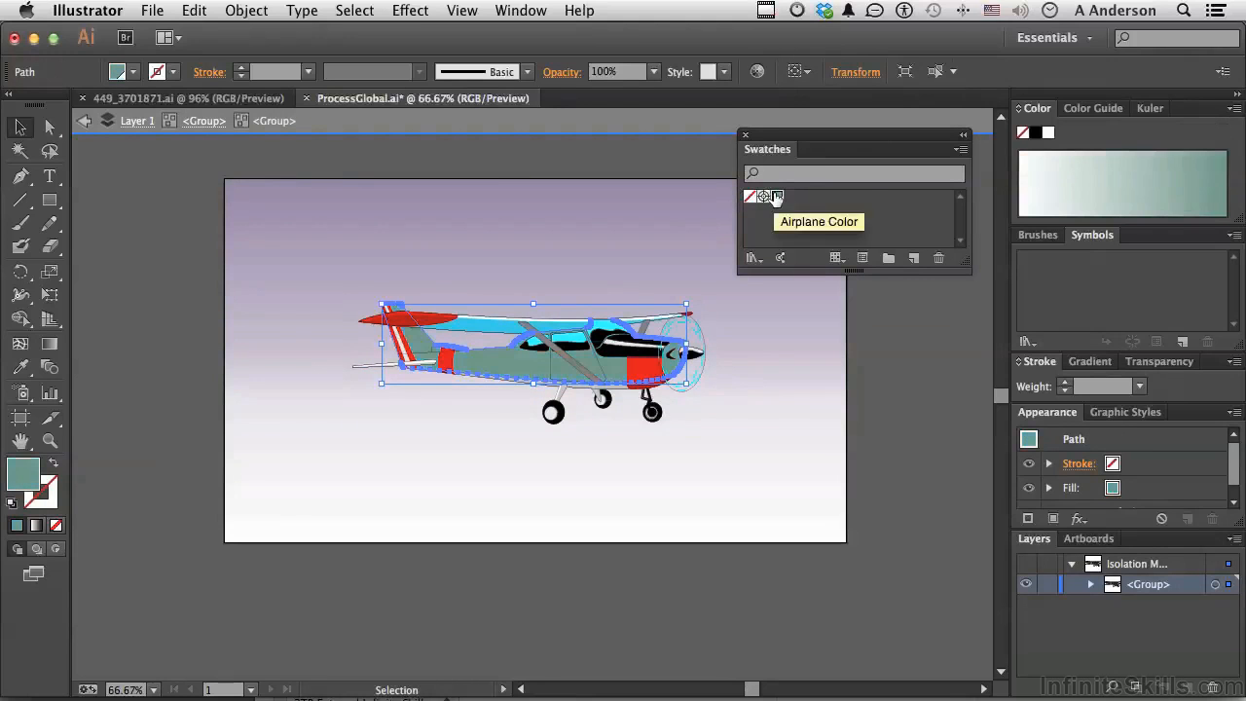
{"action": "left_click", "coordinate": [497, 322]}
{"action": "left_click", "coordinate": [498, 334]}
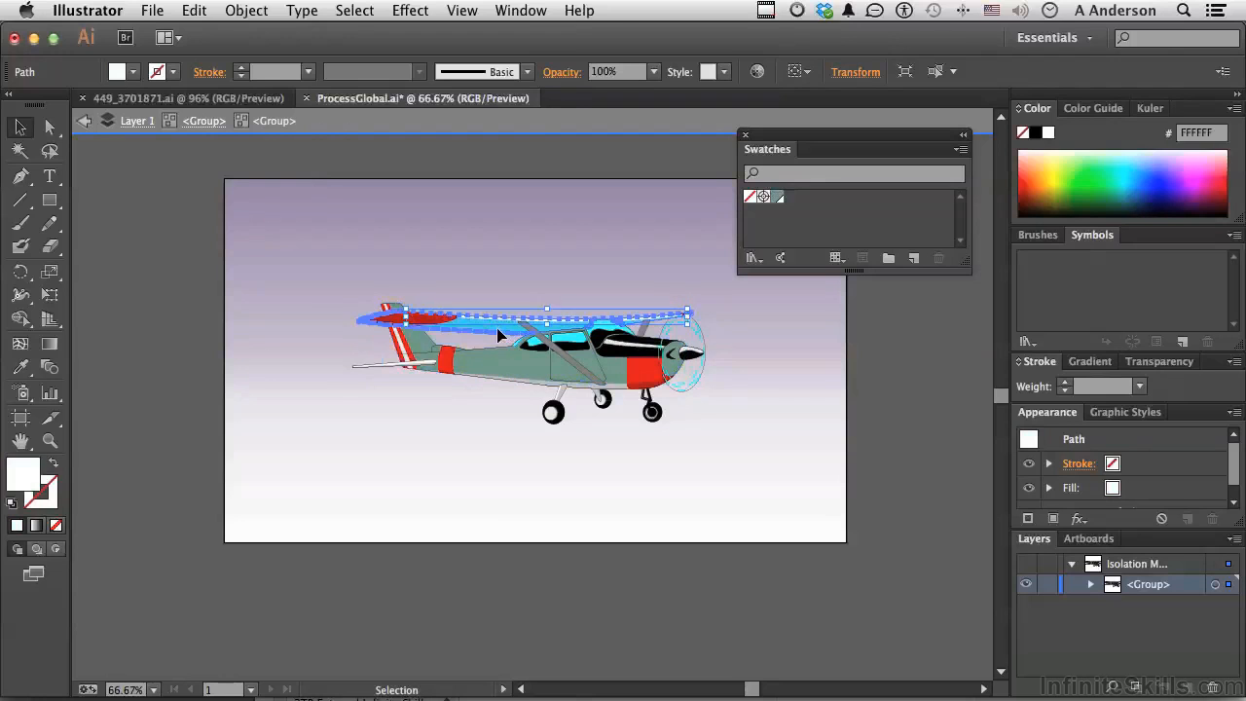
{"action": "left_click", "coordinate": [776, 197]}
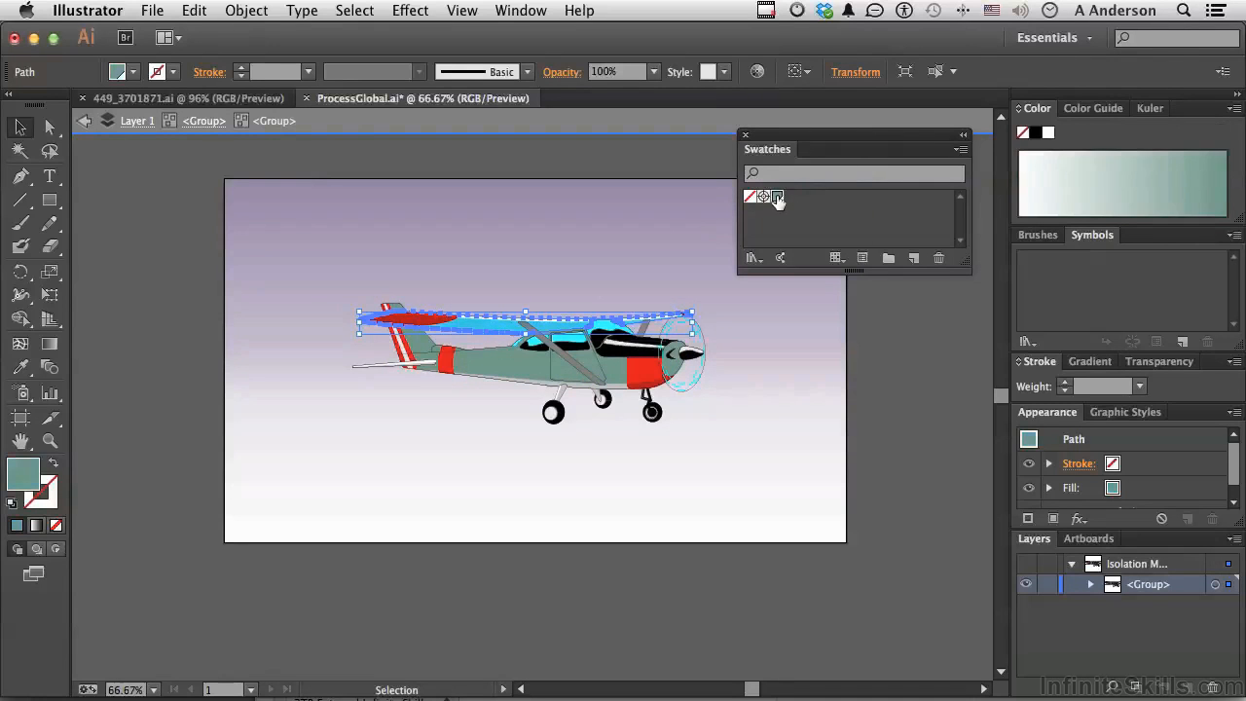
{"action": "left_click", "coordinate": [781, 386]}
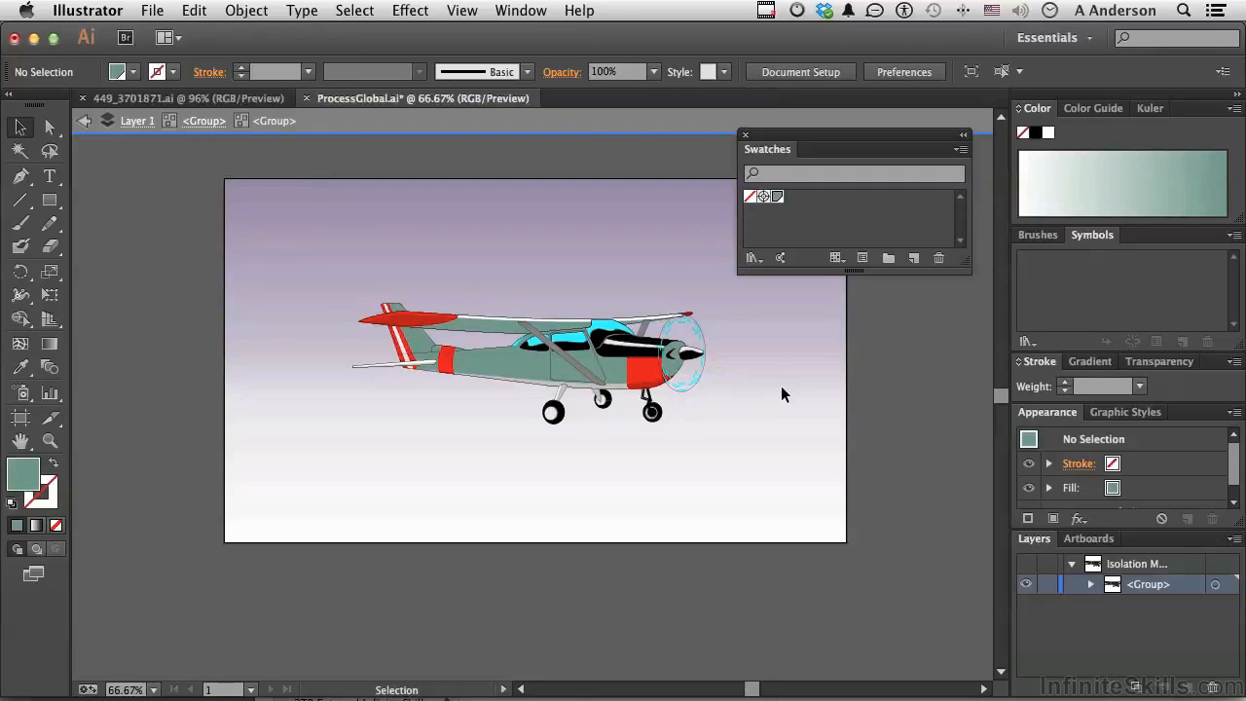
Step: Edit the global Airplane Color swatch with live preview on, shifting its color to a purple of R=151 G=91 B=185
{"action": "double_click", "coordinate": [777, 197]}
{"action": "left_click_drag", "start_coordinate": [777, 202], "coordinate": [836, 190]}
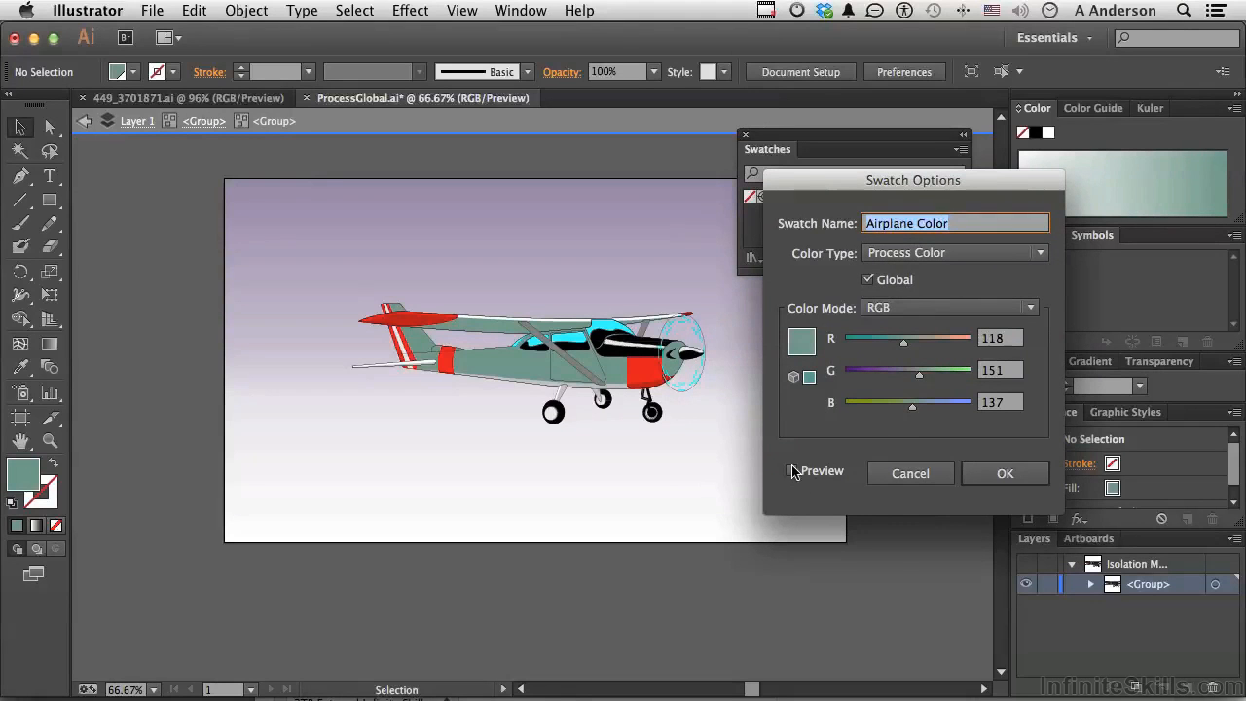
{"action": "left_click", "coordinate": [791, 472]}
{"action": "left_click_drag", "start_coordinate": [913, 406], "coordinate": [921, 343]}
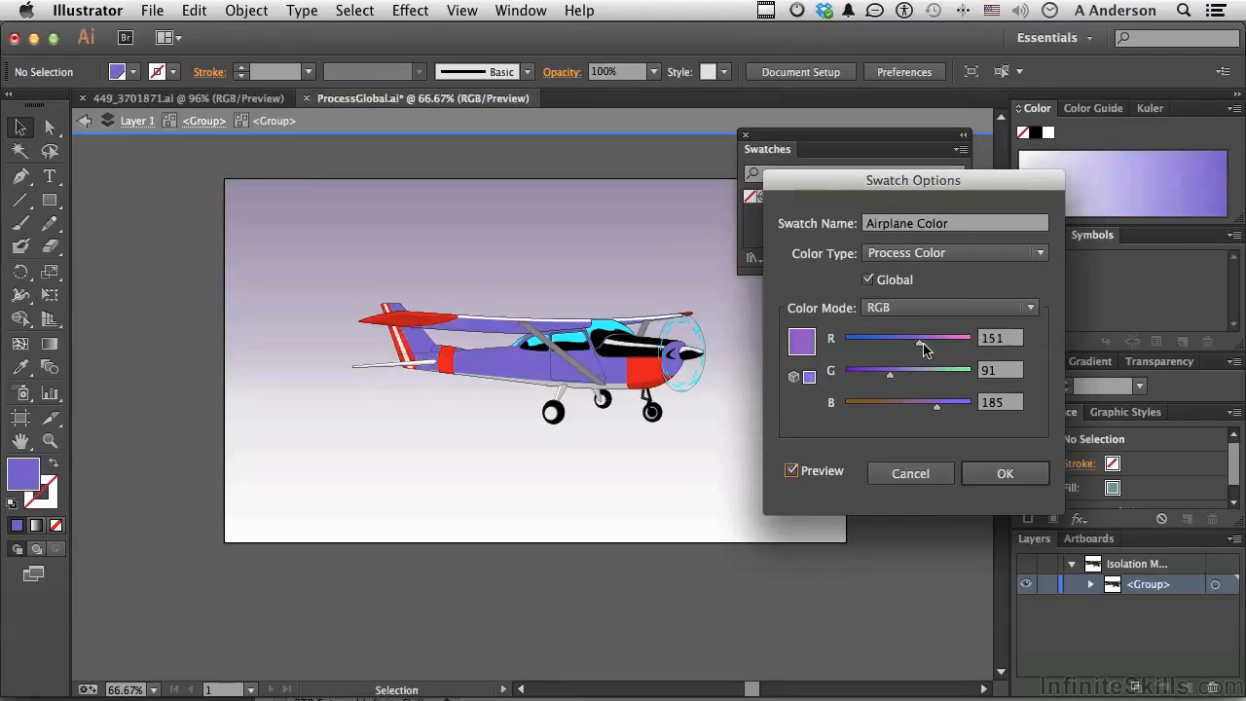